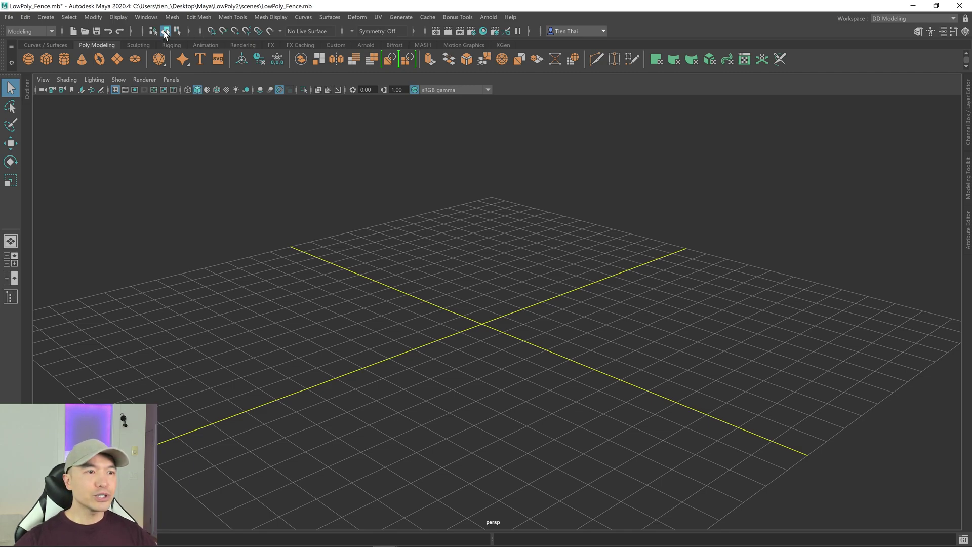
# Create a polygon cylinder at the origin and snap its pivot to the centre of its base
pyautogui.click(64, 59)
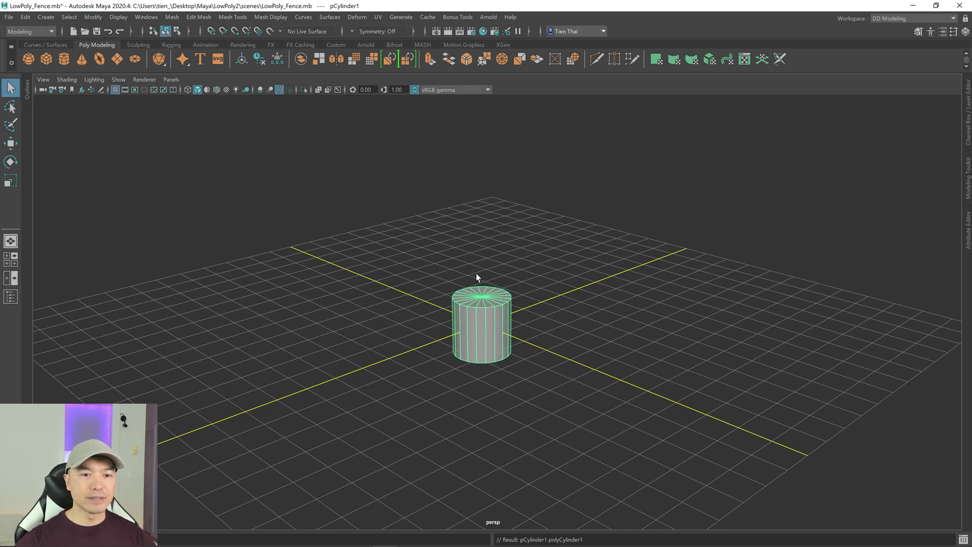
pyautogui.press('q')
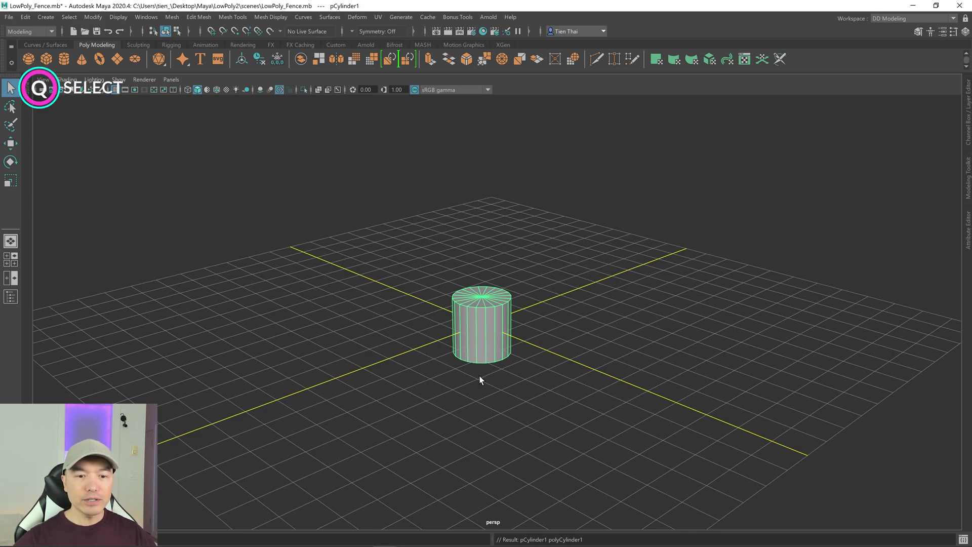
pyautogui.press('w')
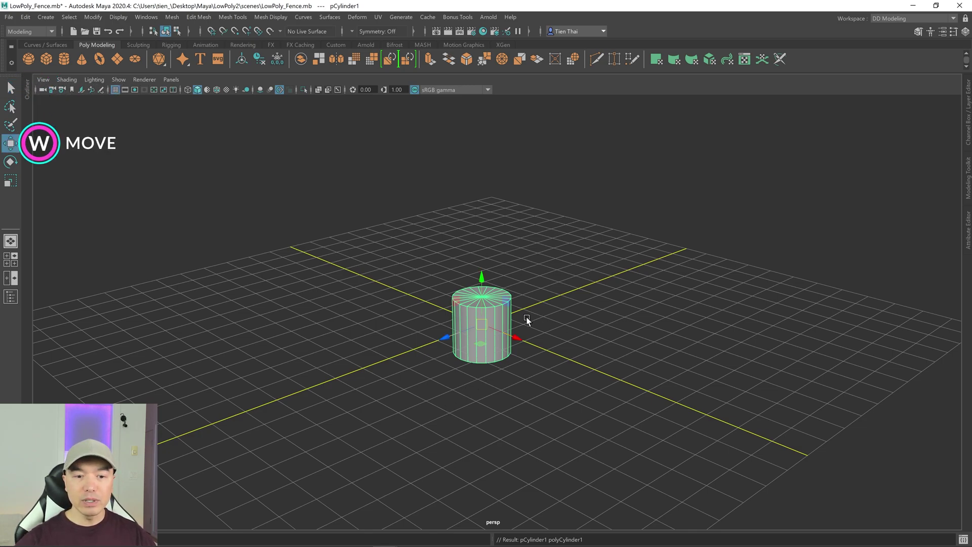
pyautogui.press('e')
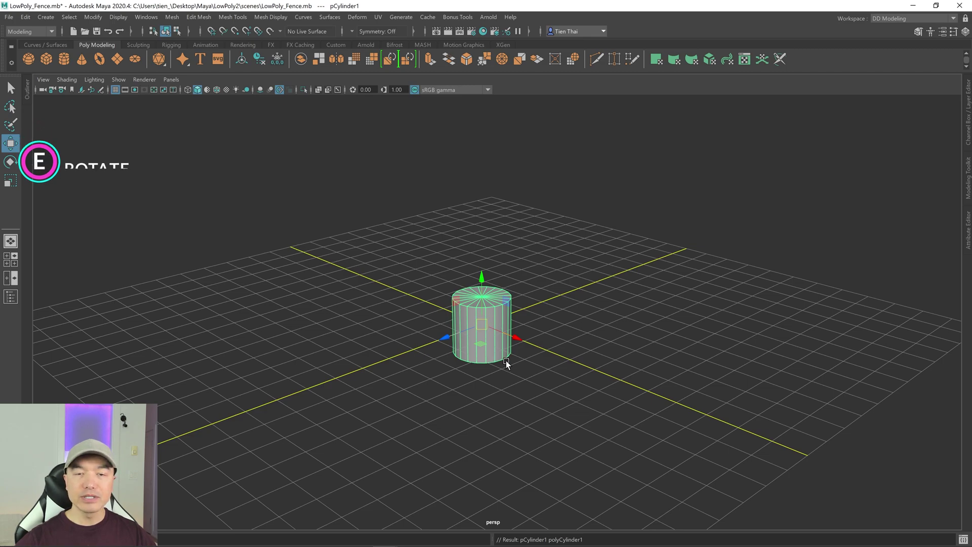
pyautogui.press('r')
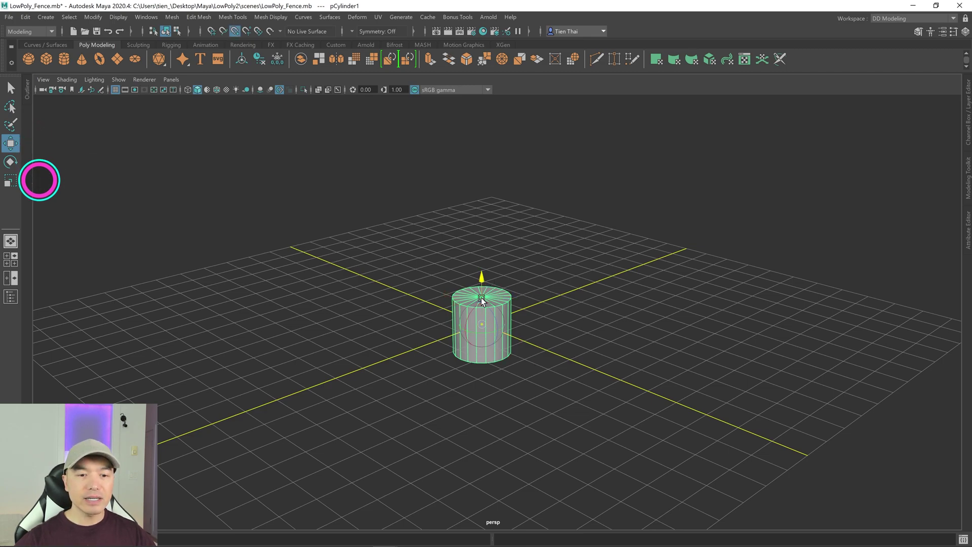
pyautogui.keyDown('alt'); pyautogui.moveTo(481, 387); pyautogui.dragTo(514, 406); pyautogui.keyUp('alt')
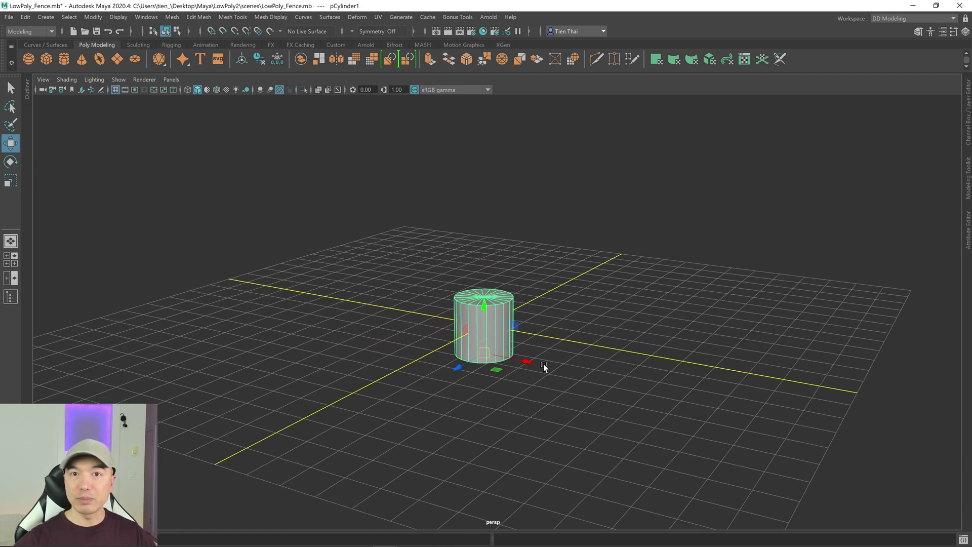
# Raise the cylinder with grid snapping so that its base rests on the ground grid
pyautogui.press('x')
pyautogui.moveTo(486, 308); pyautogui.dragTo(482, 322)
pyautogui.keyDown('alt'); pyautogui.moveTo(552, 370); pyautogui.dragTo(536, 371); pyautogui.keyUp('alt')
# Scale the cylinder up along its vertical axis to form a tall, slender fence post
pyautogui.scroll(-5, 536, 373)
pyautogui.press('r')
pyautogui.moveTo(492, 275); pyautogui.dragTo(490, 198)
pyautogui.keyDown('alt'); pyautogui.moveTo(543, 265); pyautogui.dragTo(554, 361); pyautogui.keyUp('alt')
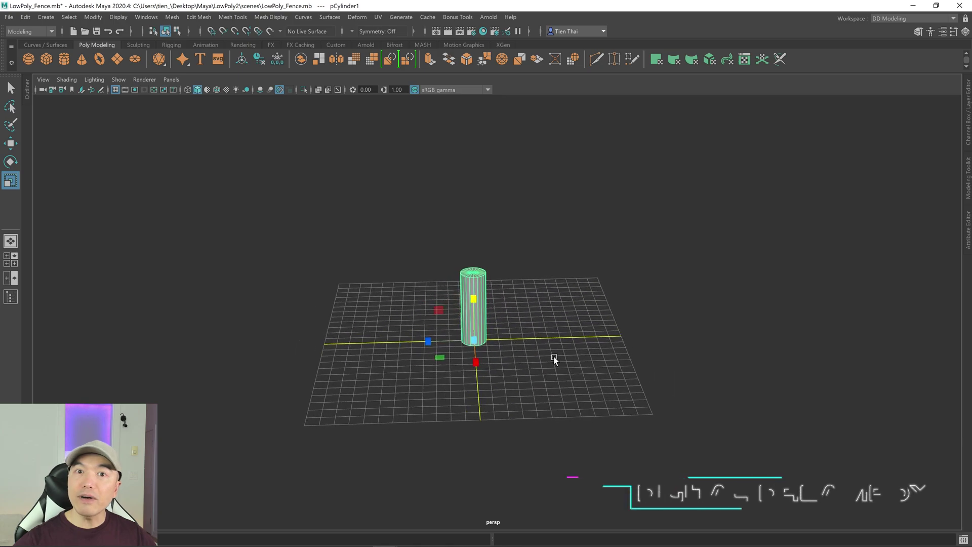
pyautogui.keyDown('alt'); pyautogui.moveTo(526, 353); pyautogui.dragTo(710, 357, button='right'); pyautogui.keyUp('alt')
pyautogui.moveTo(460, 314); pyautogui.dragTo(458, 285)
pyautogui.moveTo(460, 356); pyautogui.dragTo(363, 379)
pyautogui.press('f')
pyautogui.scroll(-3, 513, 370)
pyautogui.keyDown('alt'); pyautogui.moveTo(513, 369); pyautogui.dragTo(500, 387); pyautogui.keyUp('alt')
pyautogui.keyDown('alt'); pyautogui.moveTo(511, 348); pyautogui.dragTo(555, 338); pyautogui.keyUp('alt')
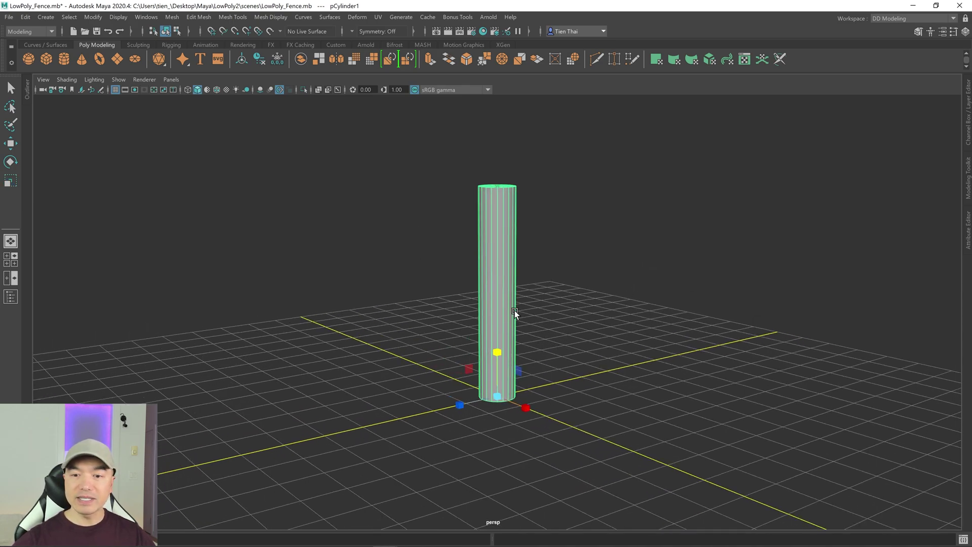
# Set the cylinder's Subdivisions Axis to 6 and Subdivisions Height to 4
pyautogui.press('t')
pyautogui.click(829, 343)
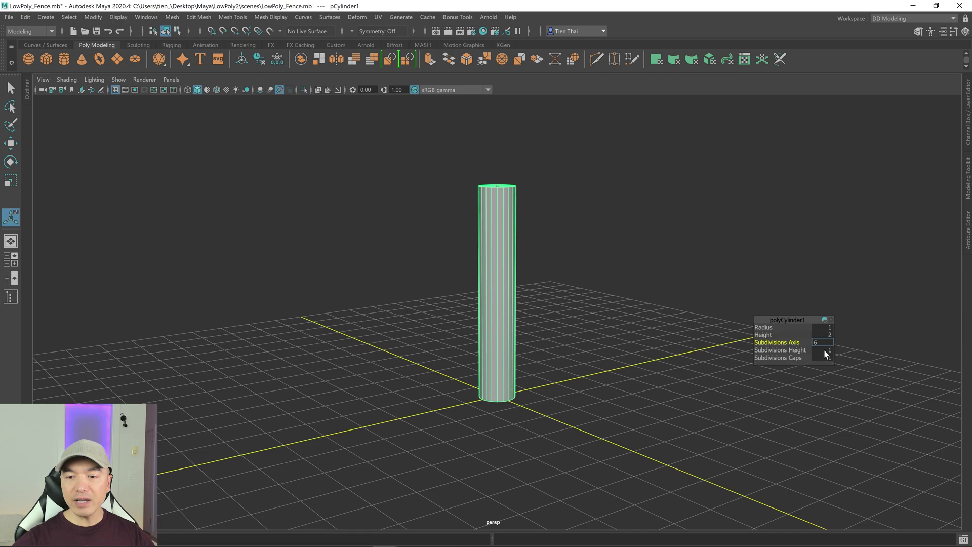
pyautogui.click(825, 351)
pyautogui.press('Return')
pyautogui.keyDown('alt'); pyautogui.moveTo(635, 353); pyautogui.dragTo(590, 326); pyautogui.keyUp('alt')
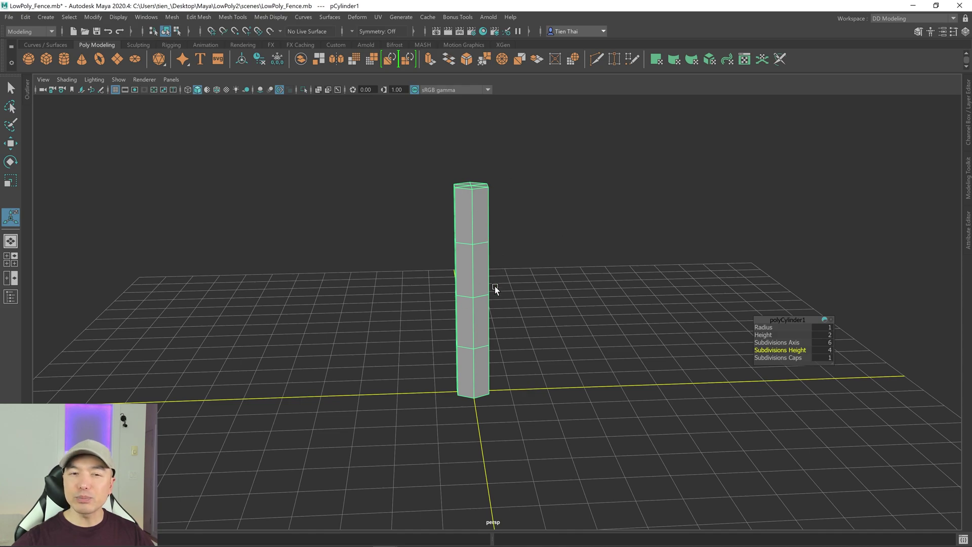
# Chamfer one corner vertex on the post's top rim with a width of 0.203
pyautogui.keyDown('alt'); pyautogui.moveTo(458, 244); pyautogui.dragTo(484, 254); pyautogui.keyUp('alt')
pyautogui.keyDown('alt'); pyautogui.moveTo(496, 287); pyautogui.dragTo(514, 302); pyautogui.keyUp('alt')
pyautogui.keyDown('alt'); pyautogui.moveTo(430, 243); pyautogui.dragTo(484, 235); pyautogui.keyUp('alt')
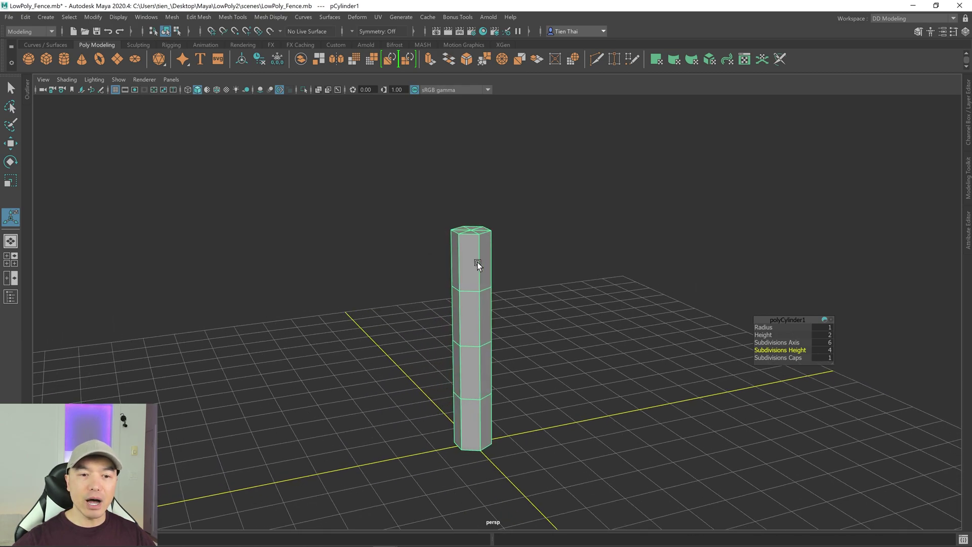
pyautogui.keyDown('alt'); pyautogui.moveTo(494, 276); pyautogui.dragTo(443, 310); pyautogui.keyUp('alt')
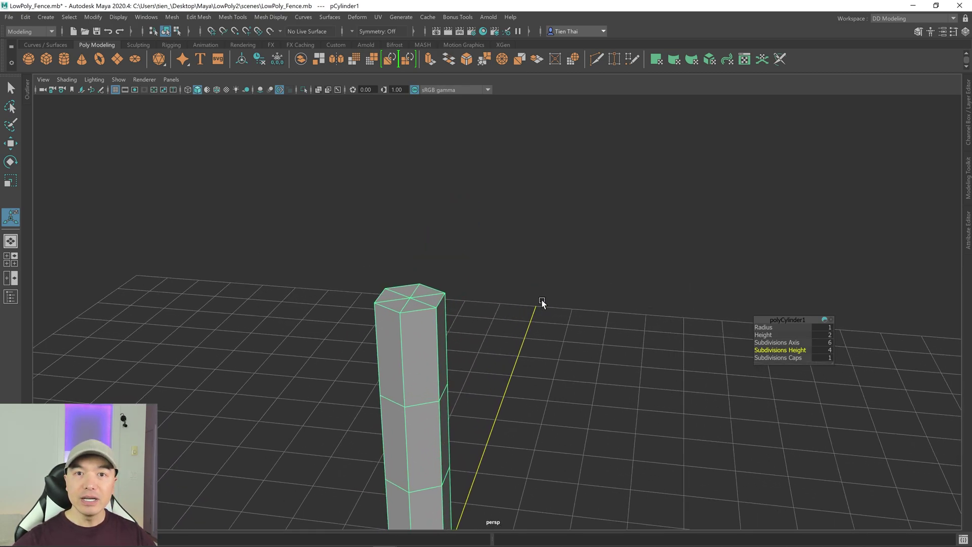
pyautogui.moveTo(630, 258); pyautogui.dragTo(584, 257, button='right')
pyautogui.keyDown('alt'); pyautogui.moveTo(504, 321); pyautogui.dragTo(551, 288, button='middle'); pyautogui.keyUp('alt')
pyautogui.keyDown('alt'); pyautogui.moveTo(551, 288); pyautogui.dragTo(616, 295, button='right'); pyautogui.keyUp('alt')
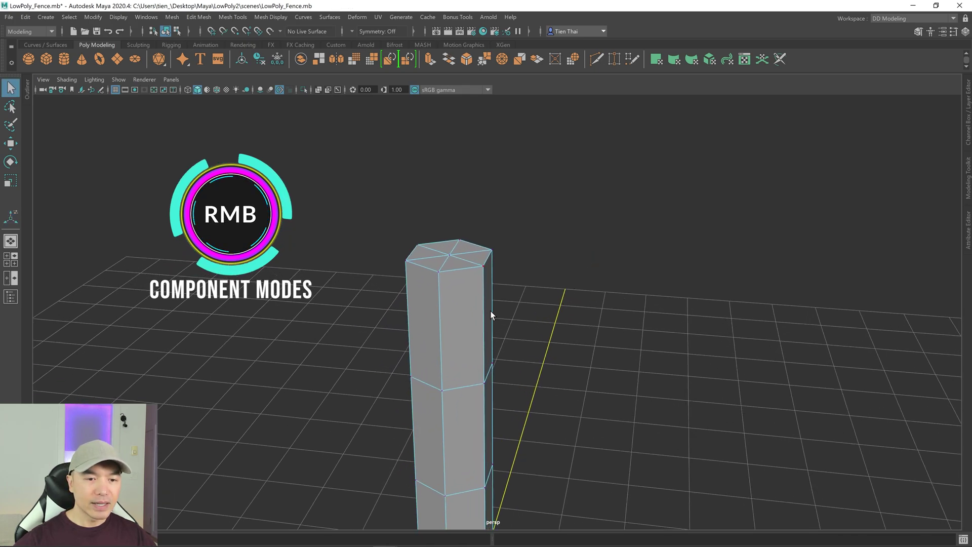
pyautogui.click(440, 273)
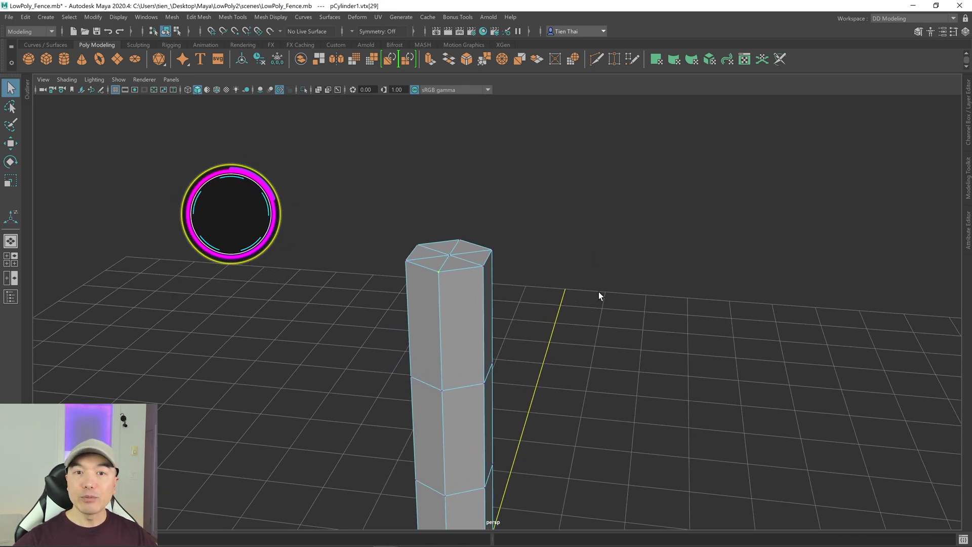
pyautogui.keyDown('shift'); pyautogui.moveTo(622, 259); pyautogui.dragTo(661, 259, button='right'); pyautogui.keyUp('shift')
pyautogui.keyDown('alt'); pyautogui.moveTo(488, 321); pyautogui.dragTo(559, 324, button='right'); pyautogui.keyUp('alt')
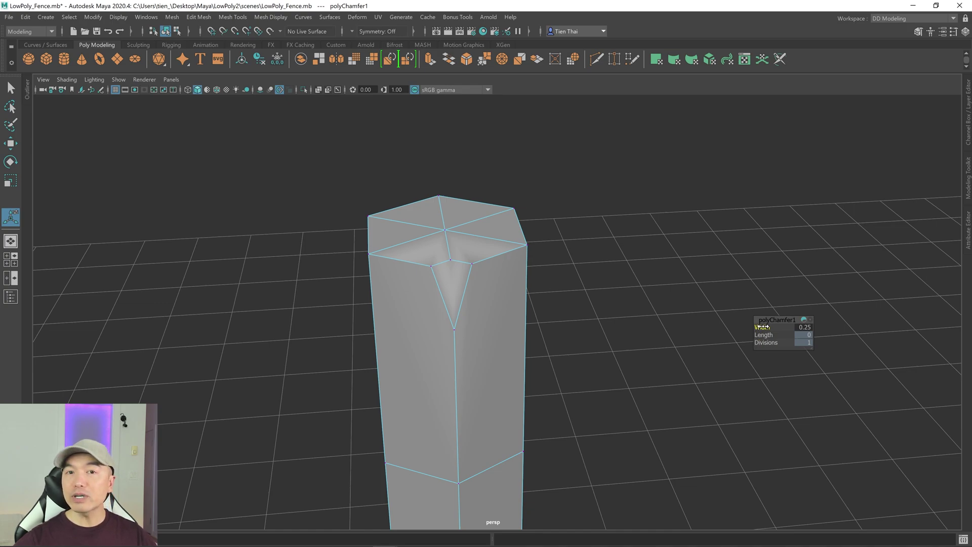
pyautogui.moveTo(762, 328)
pyautogui.mouseDown()
pyautogui.moveTo(778, 325)
pyautogui.moveTo(749, 326)
pyautogui.mouseUp()
pyautogui.scroll(5, 607, 337)
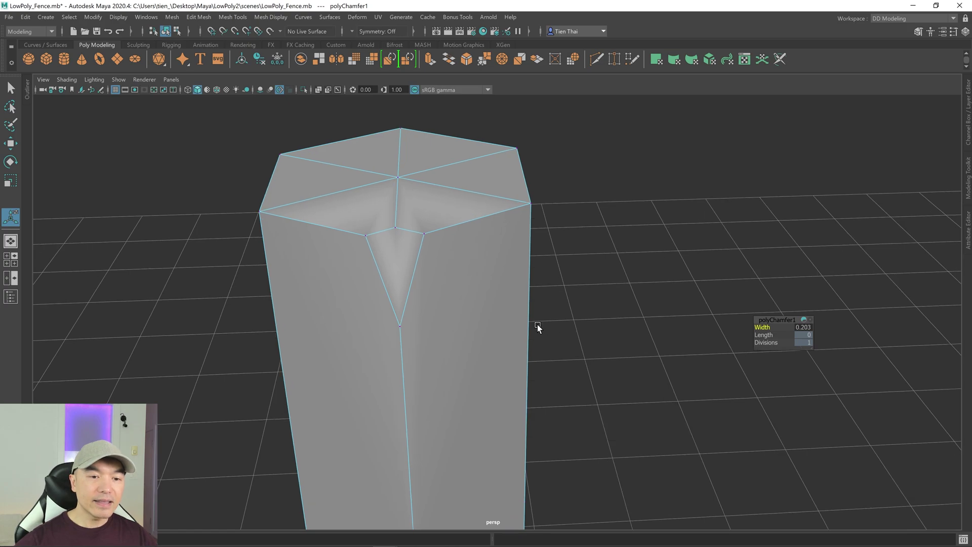
# Connect the inner and lower vertices of the chamfered corner with a new edge
pyautogui.press('q')
pyautogui.click(396, 228)
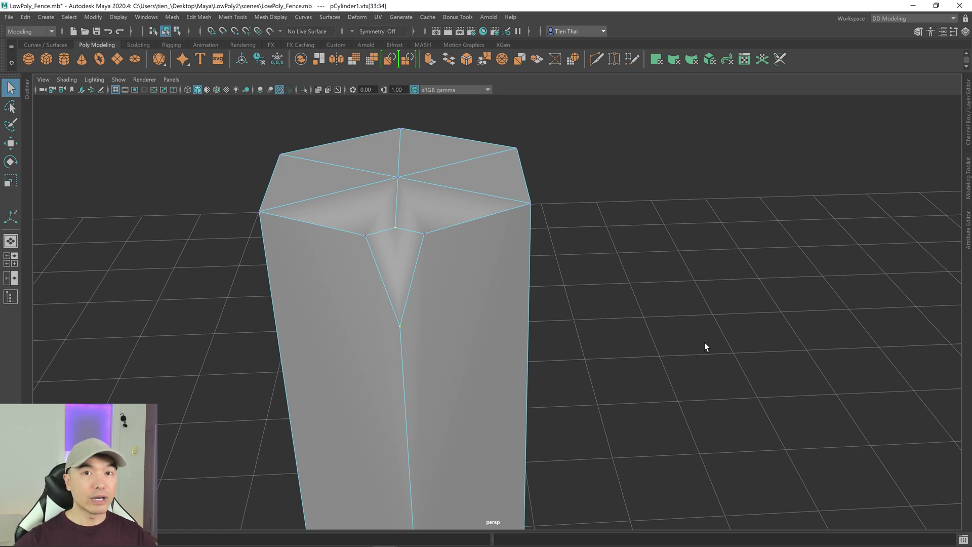
pyautogui.keyDown('shift'); pyautogui.rightClick(669, 274); pyautogui.keyUp('shift')
pyautogui.keyDown('shift'); pyautogui.moveTo(668, 273); pyautogui.dragTo(649, 327, button='right'); pyautogui.keyUp('shift')
pyautogui.keyDown('alt'); pyautogui.moveTo(648, 327); pyautogui.dragTo(588, 306); pyautogui.keyUp('alt')
# Move the vertices of the new edge to shape the chamfered corner into a crack
pyautogui.click(412, 281)
pyautogui.press('w')
pyautogui.moveTo(409, 235); pyautogui.dragTo(426, 294)
pyautogui.click(429, 280)
pyautogui.moveTo(410, 310); pyautogui.dragTo(417, 301, button='middle')
# Chamfer a second top corner vertex on the side of the post opposite the first crack
pyautogui.scroll(-3, 410, 313)
pyautogui.moveTo(417, 301); pyautogui.dragTo(550, 306)
pyautogui.keyDown('alt'); pyautogui.moveTo(603, 304); pyautogui.dragTo(525, 340, button='middle'); pyautogui.keyUp('alt')
pyautogui.keyDown('alt'); pyautogui.moveTo(525, 342); pyautogui.dragTo(439, 302); pyautogui.keyUp('alt')
pyautogui.press('q')
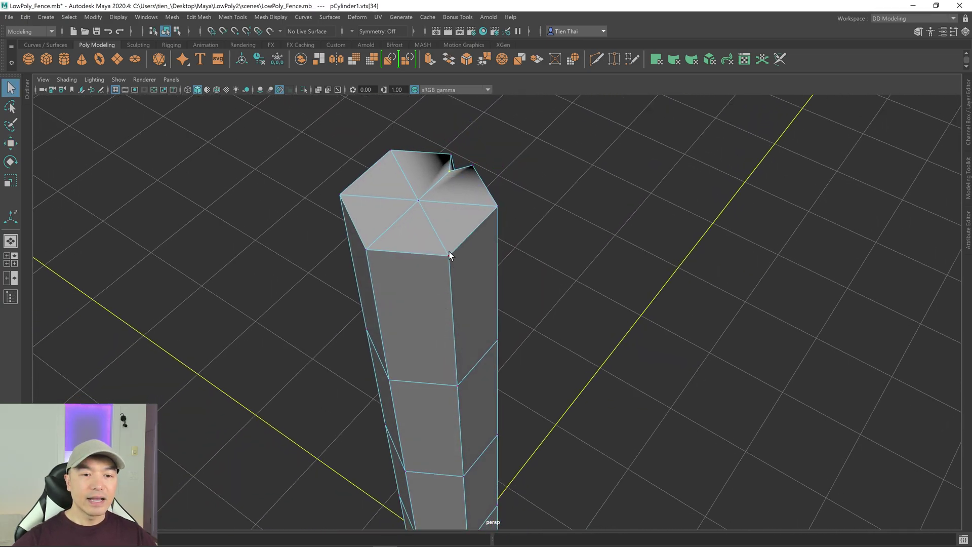
pyautogui.keyDown('alt'); pyautogui.moveTo(530, 351); pyautogui.dragTo(596, 269); pyautogui.keyUp('alt')
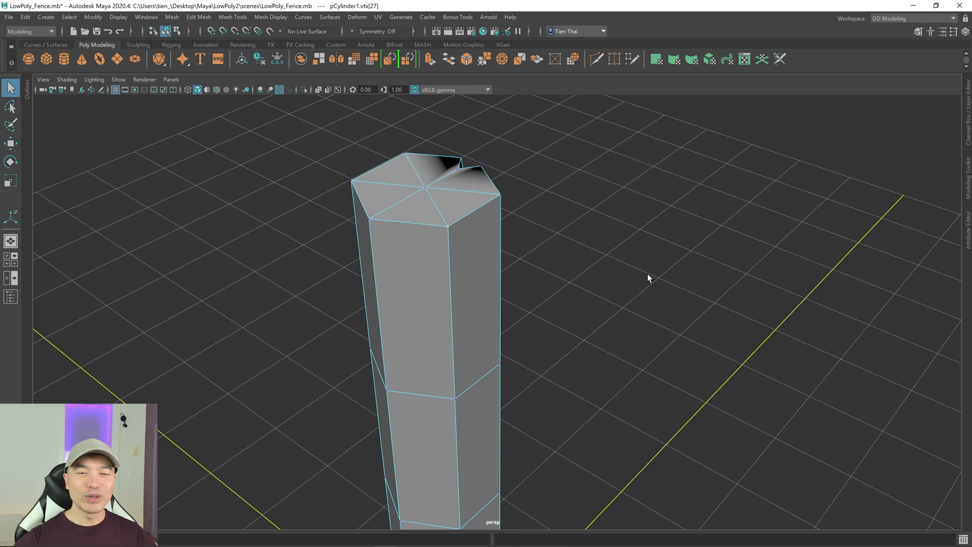
pyautogui.keyDown('shift'); pyautogui.rightClick(637, 248); pyautogui.keyUp('shift')
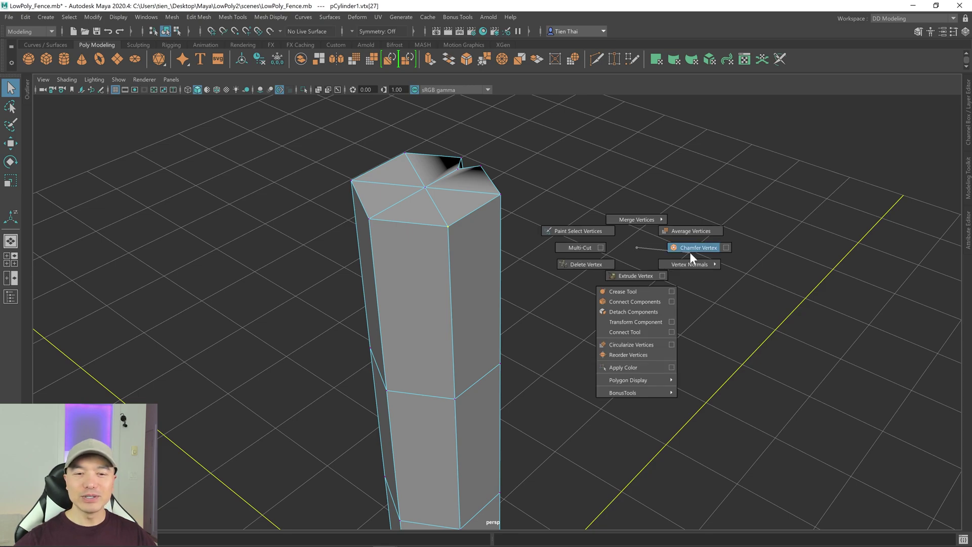
pyautogui.keyDown('shift'); pyautogui.moveTo(690, 253); pyautogui.dragTo(691, 254, button='right'); pyautogui.keyUp('shift')
pyautogui.keyDown('alt'); pyautogui.moveTo(635, 256); pyautogui.dragTo(599, 258); pyautogui.keyUp('alt')
pyautogui.keyDown('alt'); pyautogui.moveTo(599, 258); pyautogui.dragTo(820, 302, button='right'); pyautogui.keyUp('alt')
pyautogui.keyDown('alt'); pyautogui.moveTo(620, 276); pyautogui.dragTo(679, 424, button='middle'); pyautogui.keyUp('alt')
# Connect the upper and lower vertices of the second chamfered corner with an edge
pyautogui.press('q')
pyautogui.click(445, 348)
pyautogui.click(448, 211)
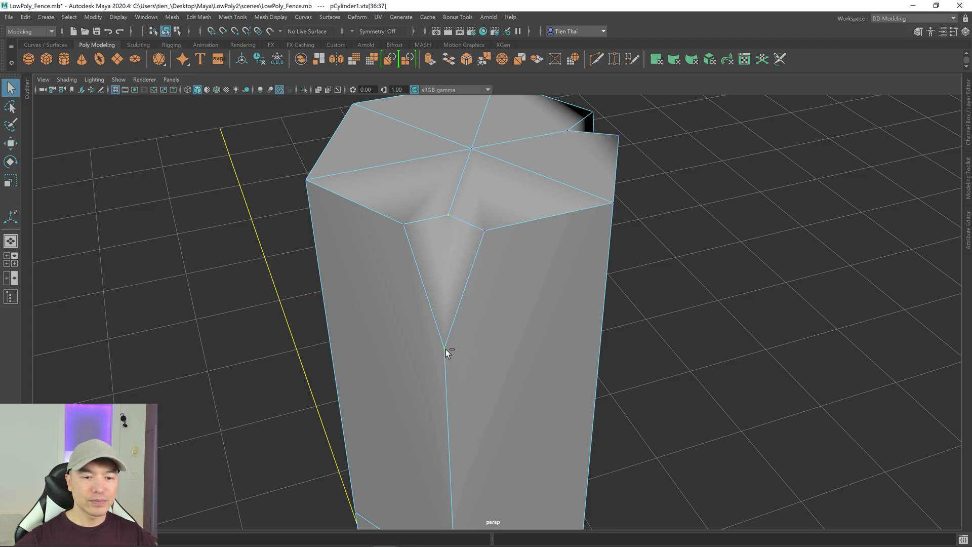
pyautogui.keyDown('shift'); pyautogui.moveTo(746, 211); pyautogui.dragTo(731, 250, button='right'); pyautogui.keyUp('shift')
pyautogui.keyDown('alt'); pyautogui.moveTo(728, 263); pyautogui.dragTo(559, 249); pyautogui.keyUp('alt')
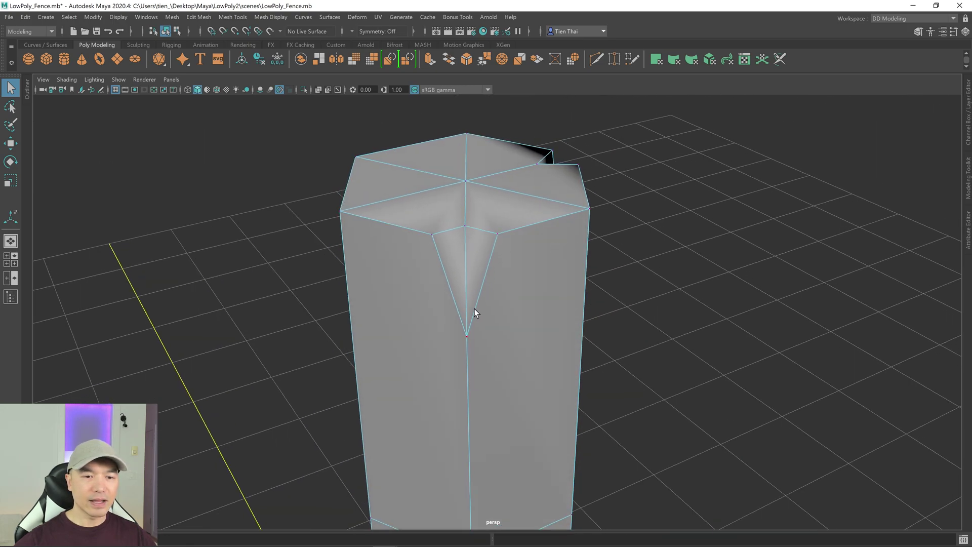
# Move the connected vertices of the second chamfer to form another crack in the post
pyautogui.click(469, 337)
pyautogui.press('w')
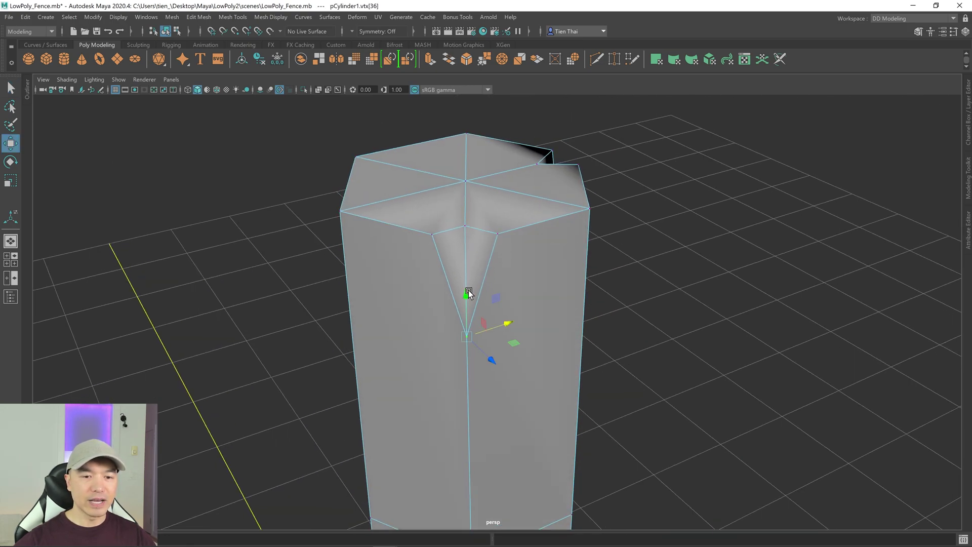
pyautogui.moveTo(470, 318)
pyautogui.keyDown('alt'); pyautogui.mouseDown()
pyautogui.moveTo(466, 342)
pyautogui.moveTo(510, 305)
pyautogui.moveTo(582, 321)
pyautogui.moveTo(531, 329)
pyautogui.moveTo(554, 314)
pyautogui.moveTo(593, 316)
pyautogui.moveTo(596, 386)
pyautogui.moveTo(640, 403)
pyautogui.mouseUp(); pyautogui.keyUp('alt')
pyautogui.click(464, 283)
# Return to object mode and apply a Lattice deformer to the whole post
pyautogui.keyDown('alt'); pyautogui.moveTo(640, 403); pyautogui.dragTo(636, 386, button='right'); pyautogui.keyUp('alt')
pyautogui.keyDown('alt'); pyautogui.moveTo(636, 387); pyautogui.dragTo(590, 358, button='middle'); pyautogui.keyUp('alt')
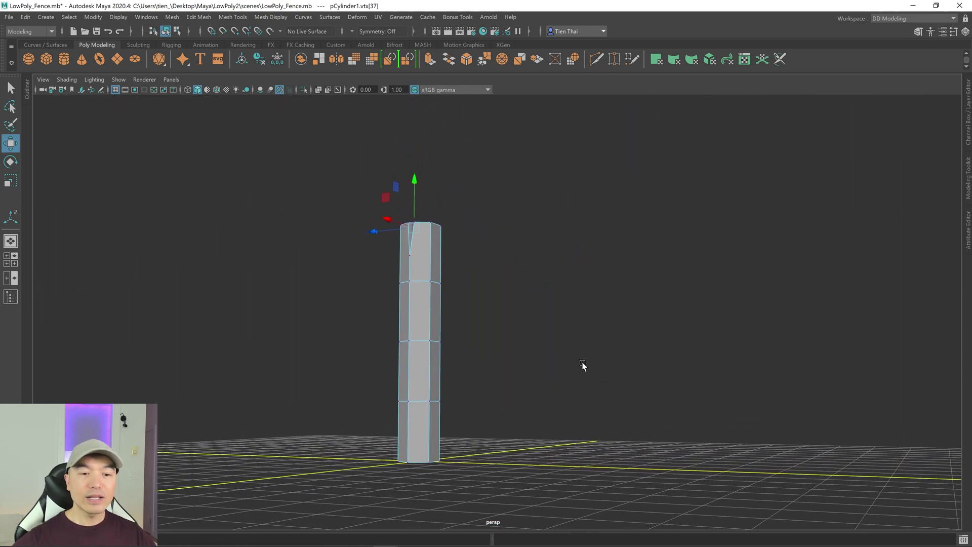
pyautogui.moveTo(634, 265); pyautogui.dragTo(679, 247, button='right')
pyautogui.keyDown('alt'); pyautogui.moveTo(697, 234); pyautogui.dragTo(495, 314); pyautogui.keyUp('alt')
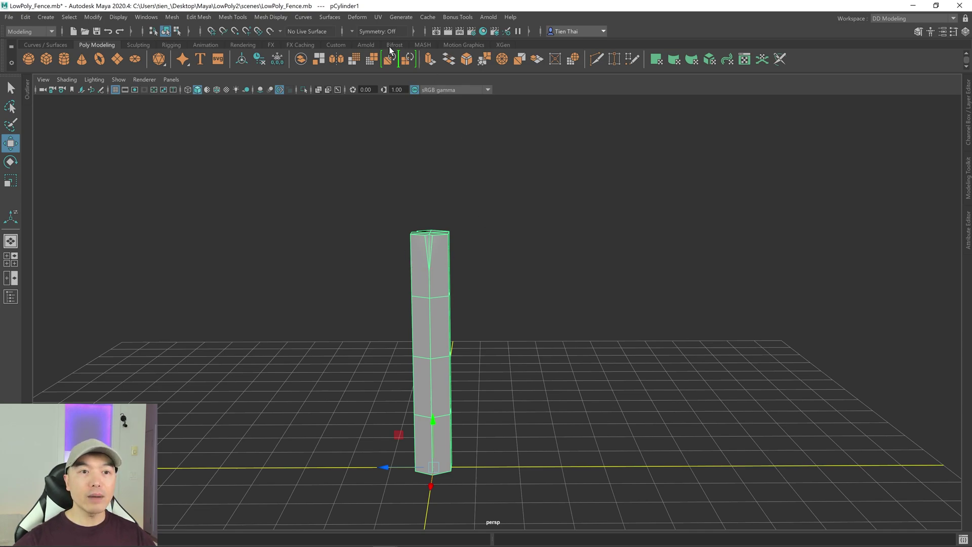
pyautogui.click(357, 18)
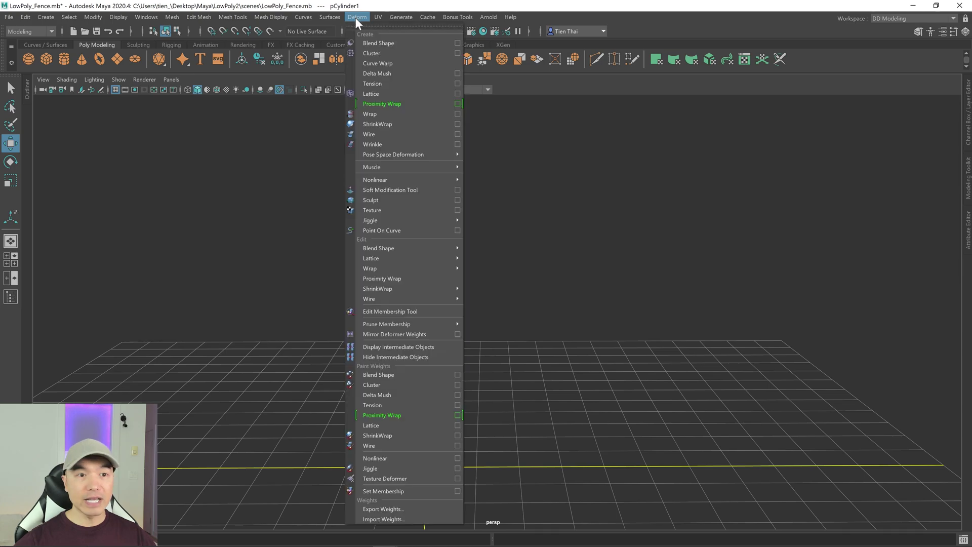
pyautogui.click(379, 94)
# Show the lattice shape's S, T and U division settings in the Attribute Editor
pyautogui.keyDown('alt'); pyautogui.moveTo(494, 289); pyautogui.dragTo(477, 288); pyautogui.keyUp('alt')
pyautogui.keyDown('alt'); pyautogui.moveTo(415, 296); pyautogui.dragTo(615, 298, button='right'); pyautogui.keyUp('alt')
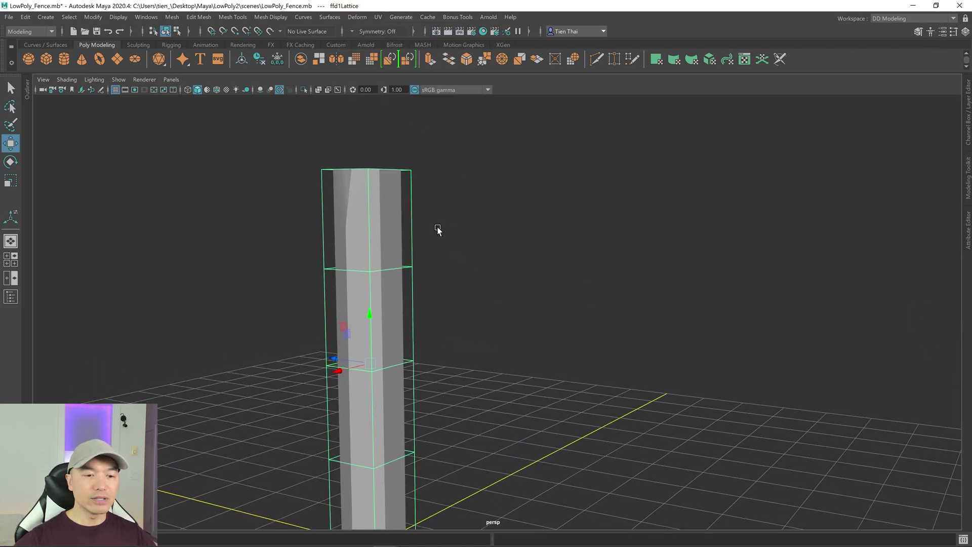
pyautogui.scroll(-3, 476, 369)
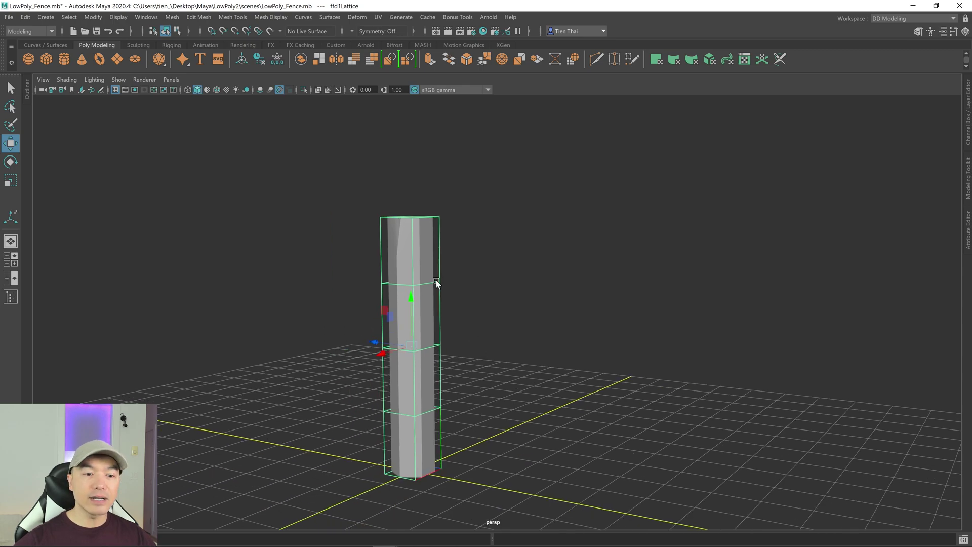
pyautogui.click(968, 140)
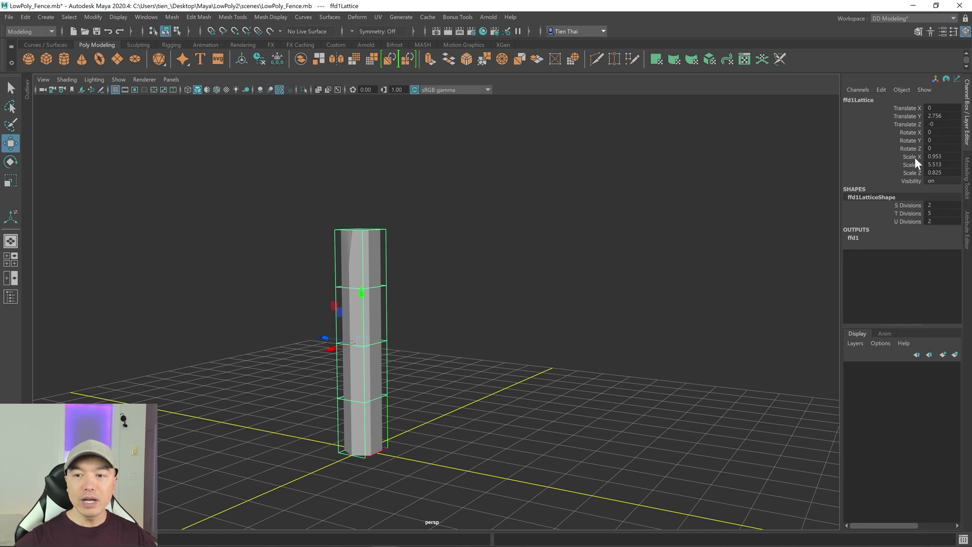
pyautogui.click(968, 233)
pyautogui.click(799, 97)
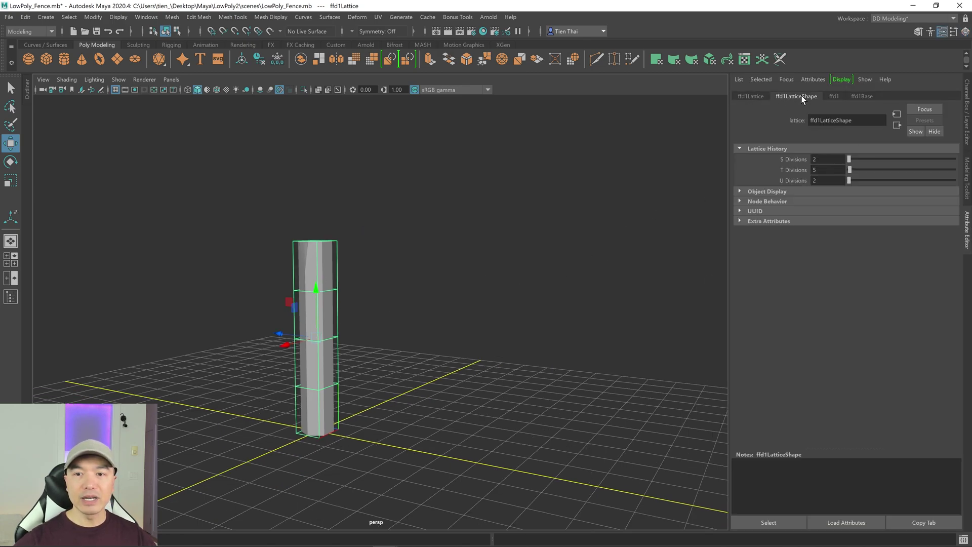
pyautogui.moveTo(849, 181); pyautogui.dragTo(836, 184)
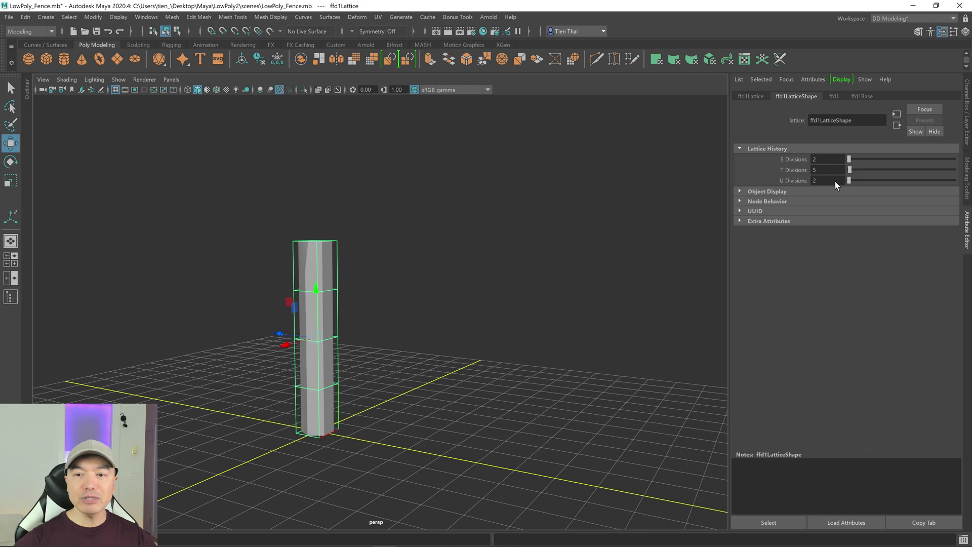
# Scale the three middle rows of lattice points inward to narrow the post between its ends
pyautogui.keyDown('alt'); pyautogui.moveTo(472, 282); pyautogui.dragTo(458, 298); pyautogui.keyUp('alt')
pyautogui.keyDown('alt'); pyautogui.moveTo(323, 316); pyautogui.dragTo(485, 335, button='right'); pyautogui.keyUp('alt')
pyautogui.keyDown('alt'); pyautogui.moveTo(462, 336); pyautogui.dragTo(495, 313, button='middle'); pyautogui.keyUp('alt')
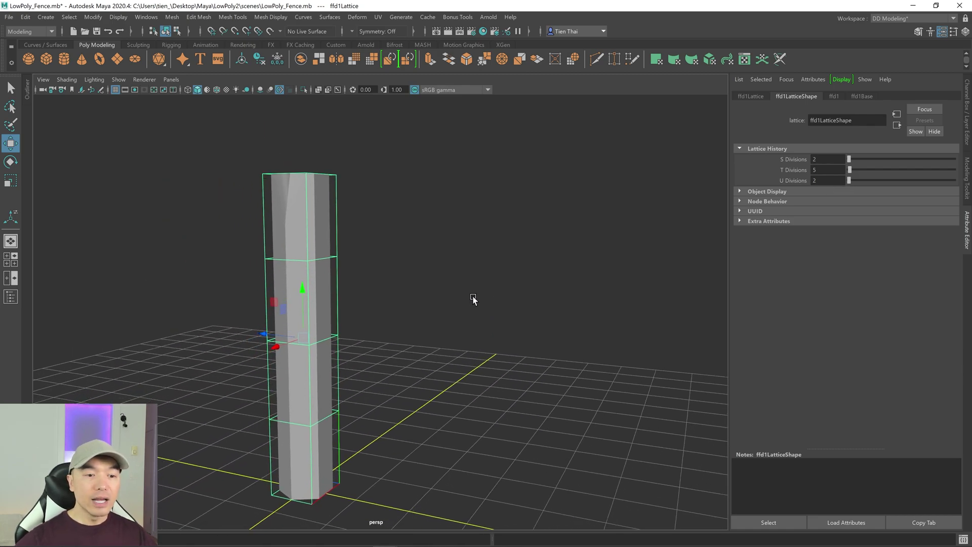
pyautogui.moveTo(487, 276); pyautogui.dragTo(490, 242, button='right')
pyautogui.moveTo(314, 224); pyautogui.dragTo(352, 288)
pyautogui.moveTo(333, 254)
pyautogui.mouseDown()
pyautogui.moveTo(409, 272)
pyautogui.moveTo(335, 253)
pyautogui.mouseUp()
pyautogui.moveTo(239, 233); pyautogui.dragTo(430, 456)
pyautogui.press('r')
pyautogui.moveTo(308, 343); pyautogui.dragTo(295, 343)
# Rotate the row of lattice points just above the post's base to tilt that section
pyautogui.keyDown('alt'); pyautogui.moveTo(356, 390); pyautogui.dragTo(405, 383); pyautogui.keyUp('alt')
pyautogui.moveTo(305, 387); pyautogui.dragTo(416, 430)
pyautogui.press('e')
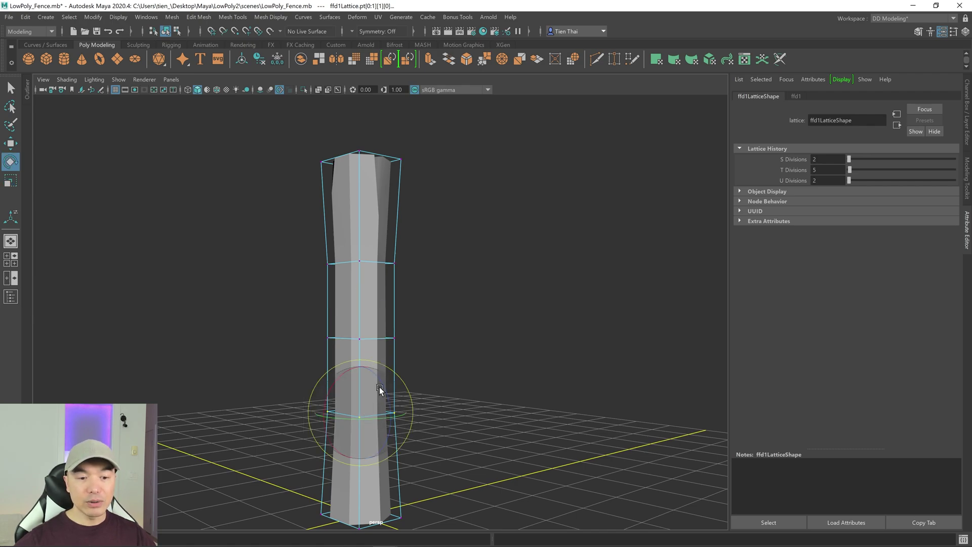
pyautogui.moveTo(383, 386); pyautogui.dragTo(440, 419)
# Move individual lattice points in the middle and upper inner rows sideways to bend the post unevenly
pyautogui.press('w')
pyautogui.moveTo(343, 401); pyautogui.dragTo(397, 395)
pyautogui.moveTo(303, 284); pyautogui.dragTo(336, 308)
pyautogui.keyDown('alt'); pyautogui.moveTo(318, 345); pyautogui.dragTo(399, 367); pyautogui.keyUp('alt')
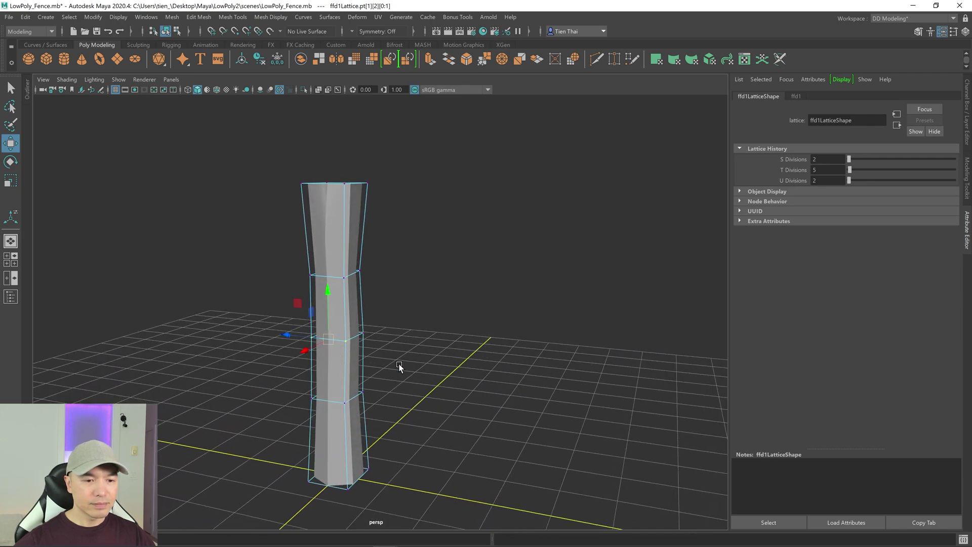
pyautogui.click(361, 334)
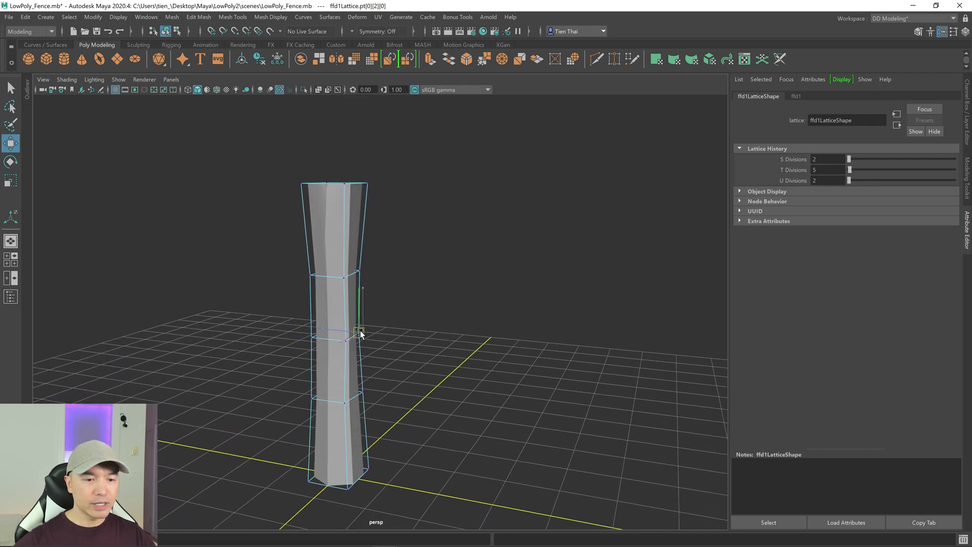
pyautogui.keyDown('alt'); pyautogui.moveTo(370, 371); pyautogui.dragTo(413, 261); pyautogui.keyUp('alt')
pyautogui.moveTo(460, 284); pyautogui.dragTo(460, 284)
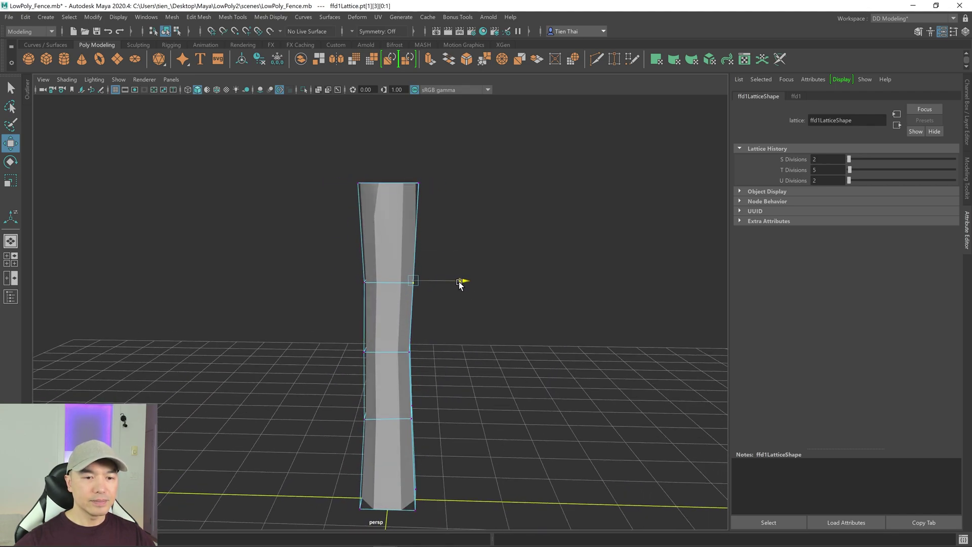
pyautogui.moveTo(342, 328); pyautogui.dragTo(507, 343)
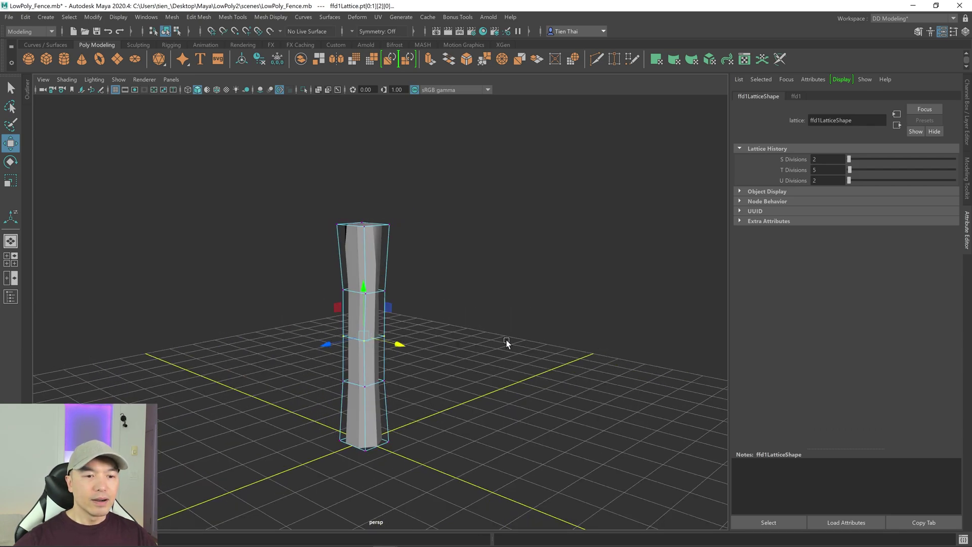
# Turn on wireframe-on-shaded display and, with the Outliner open, delete the post's history to bake in the lattice deformation
pyautogui.click(218, 91)
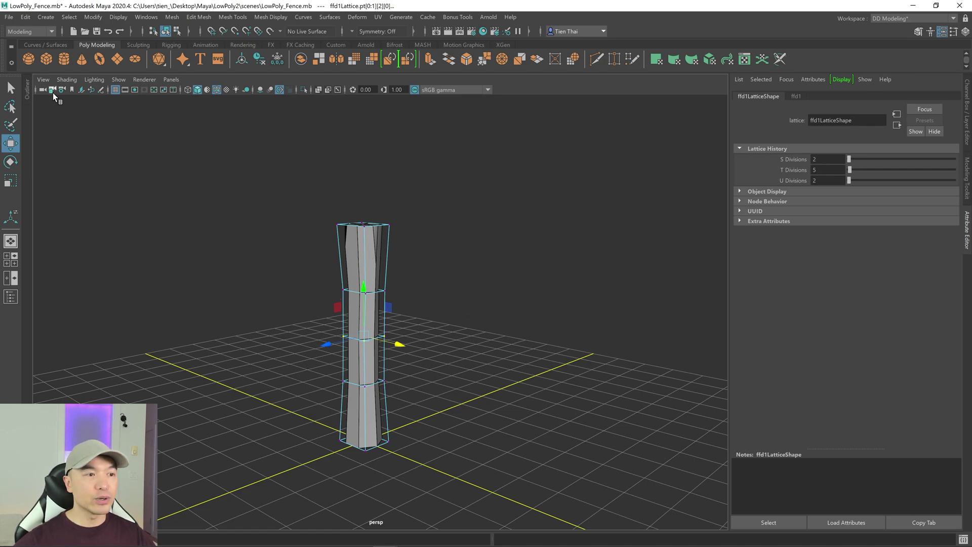
pyautogui.click(27, 90)
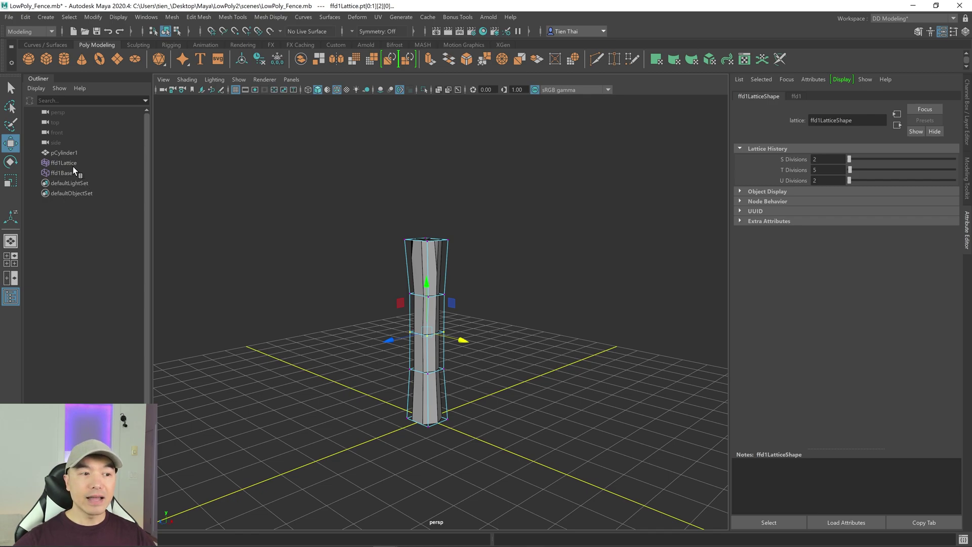
pyautogui.click(420, 264)
pyautogui.press('q')
pyautogui.scroll(5, 433, 283)
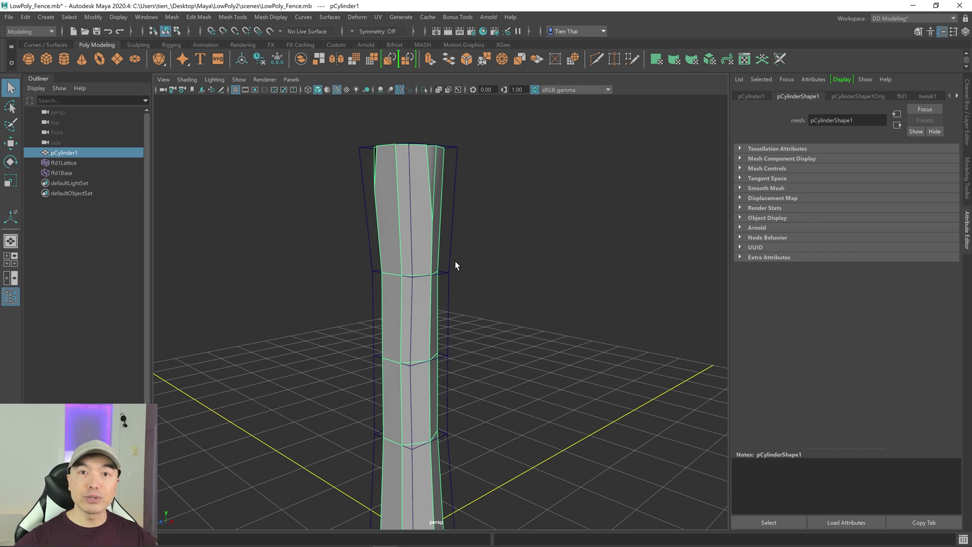
pyautogui.keyDown('alt'); pyautogui.moveTo(456, 261); pyautogui.dragTo(453, 274); pyautogui.keyUp('alt')
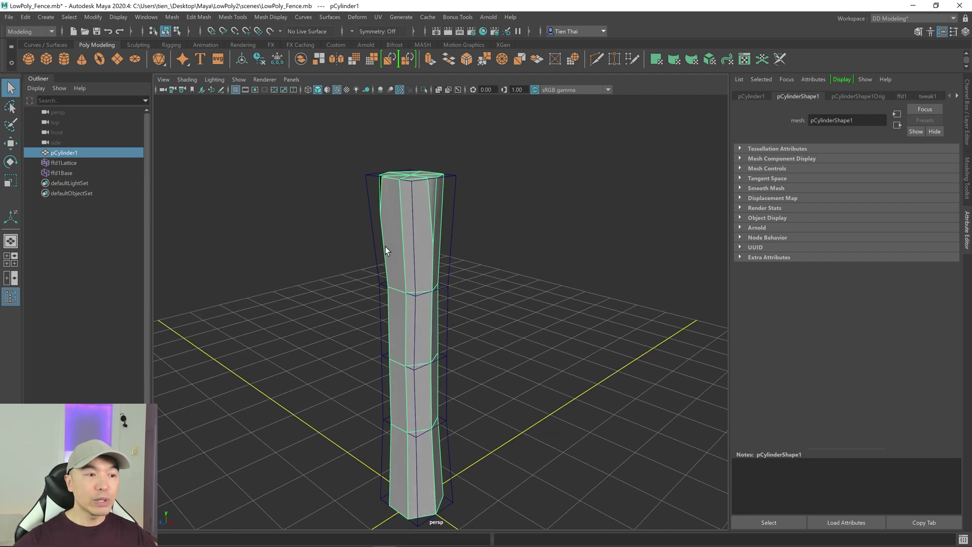
pyautogui.click(259, 60)
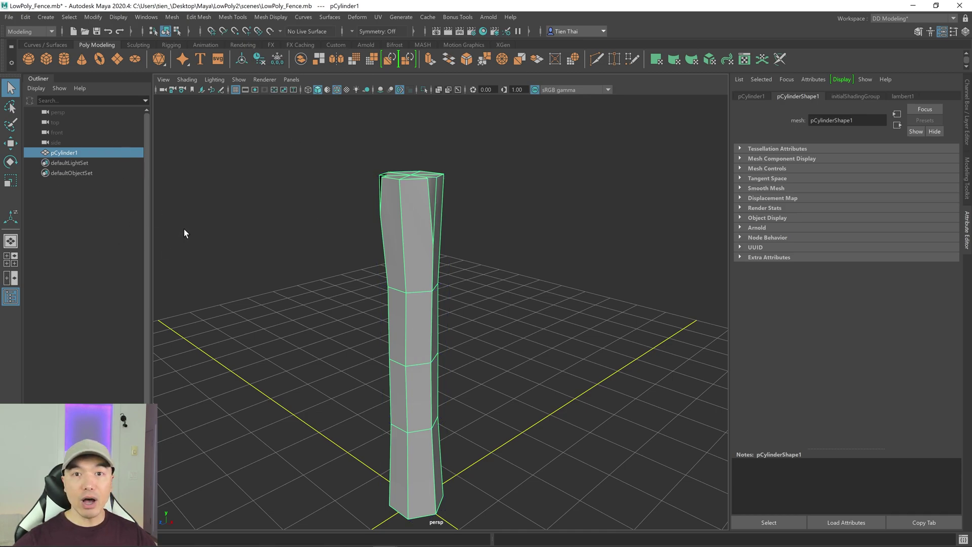
# Hide the Outliner and the Attribute Editor to give the perspective view more room
pyautogui.click(42, 81)
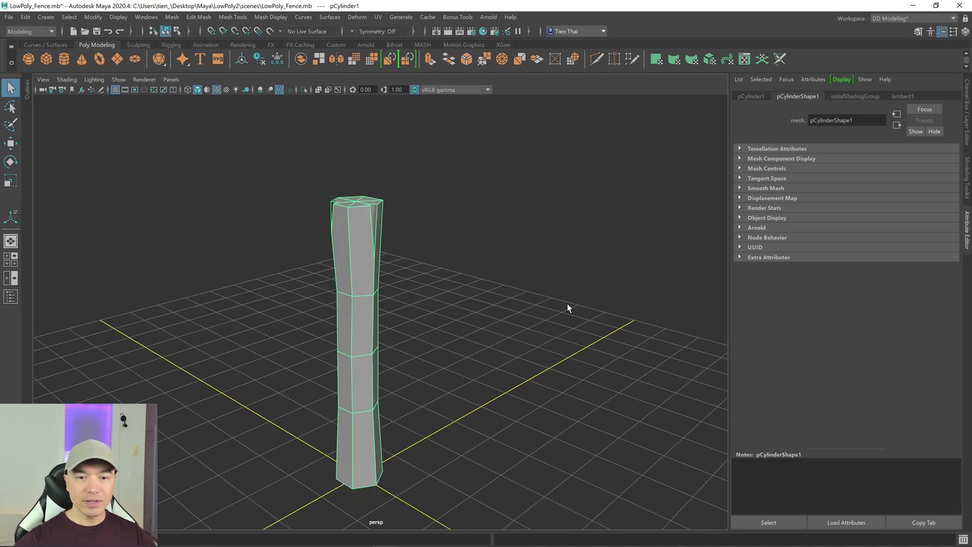
pyautogui.keyDown('alt'); pyautogui.moveTo(629, 305); pyautogui.dragTo(583, 312); pyautogui.keyUp('alt')
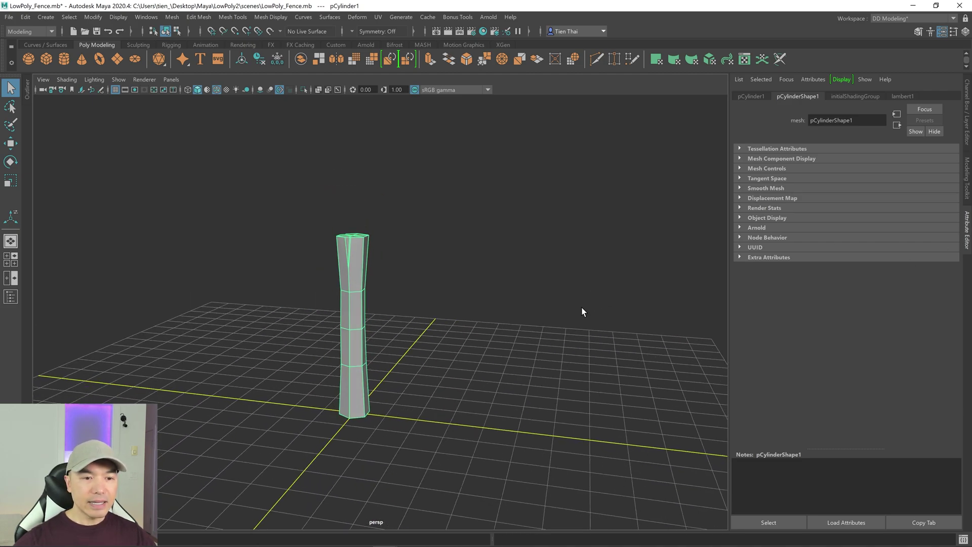
pyautogui.click(968, 247)
pyautogui.keyDown('alt'); pyautogui.moveTo(838, 466); pyautogui.dragTo(737, 428, button='right'); pyautogui.keyUp('alt')
pyautogui.keyDown('alt'); pyautogui.moveTo(664, 417); pyautogui.dragTo(618, 406); pyautogui.keyUp('alt')
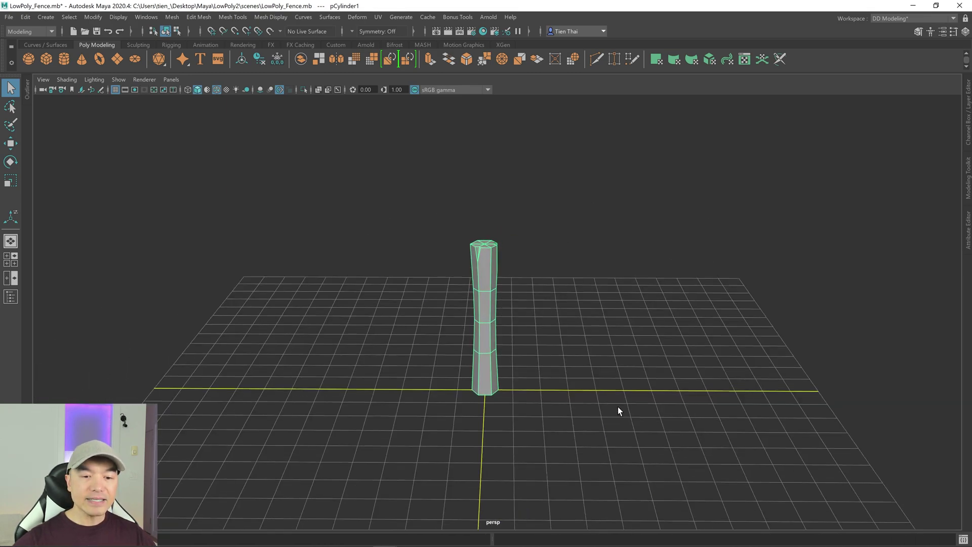
# Duplicate the post and move the copy along the X axis to form the second fence post
pyautogui.press('w')
pyautogui.click(551, 404)
pyautogui.hotkey('ctrl', 'z')
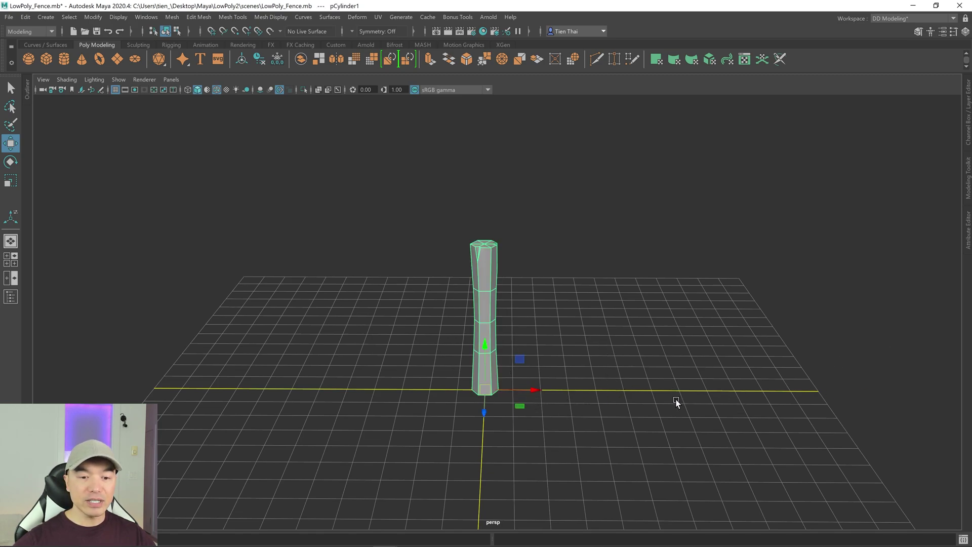
pyautogui.keyDown('alt'); pyautogui.moveTo(752, 367); pyautogui.dragTo(719, 397); pyautogui.keyUp('alt')
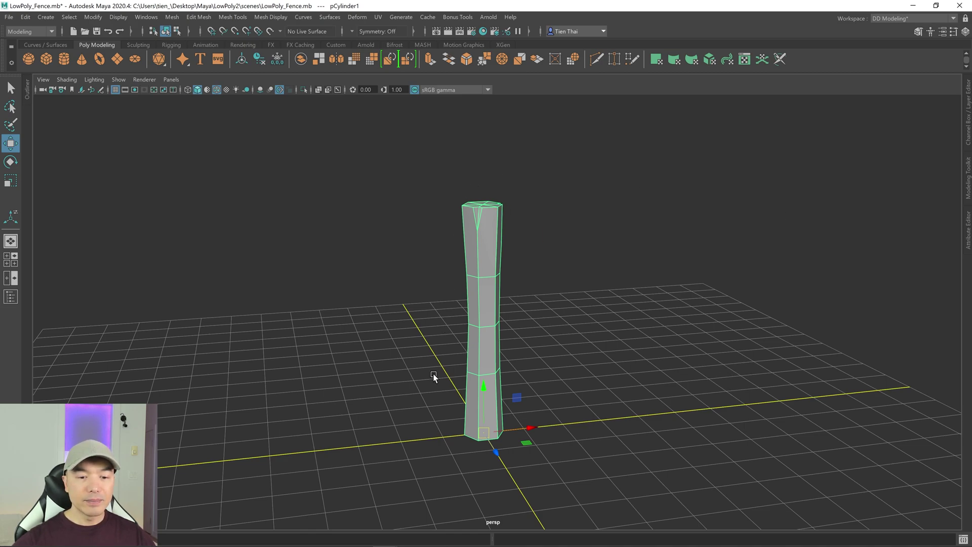
pyautogui.hotkey('ctrl', 'd')
pyautogui.moveTo(531, 427); pyautogui.dragTo(738, 381)
pyautogui.scroll(-2, 741, 435)
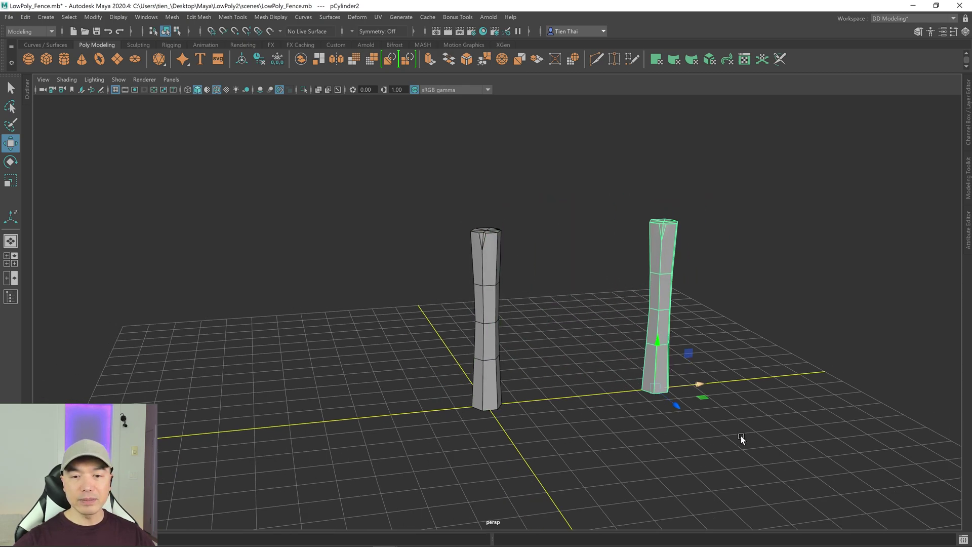
pyautogui.moveTo(740, 436)
pyautogui.keyDown('alt'); pyautogui.mouseDown()
pyautogui.moveTo(705, 441)
pyautogui.moveTo(717, 428)
pyautogui.moveTo(738, 434)
pyautogui.mouseUp(); pyautogui.keyUp('alt')
# Rotate the duplicated post about its vertical axis so its bend faces a different direction from the original
pyautogui.press('e')
pyautogui.moveTo(691, 401); pyautogui.dragTo(629, 405)
pyautogui.keyDown('alt'); pyautogui.moveTo(581, 279); pyautogui.dragTo(566, 351); pyautogui.keyUp('alt')
pyautogui.keyDown('alt'); pyautogui.moveTo(749, 228); pyautogui.dragTo(552, 315); pyautogui.keyUp('alt')
pyautogui.press('w')
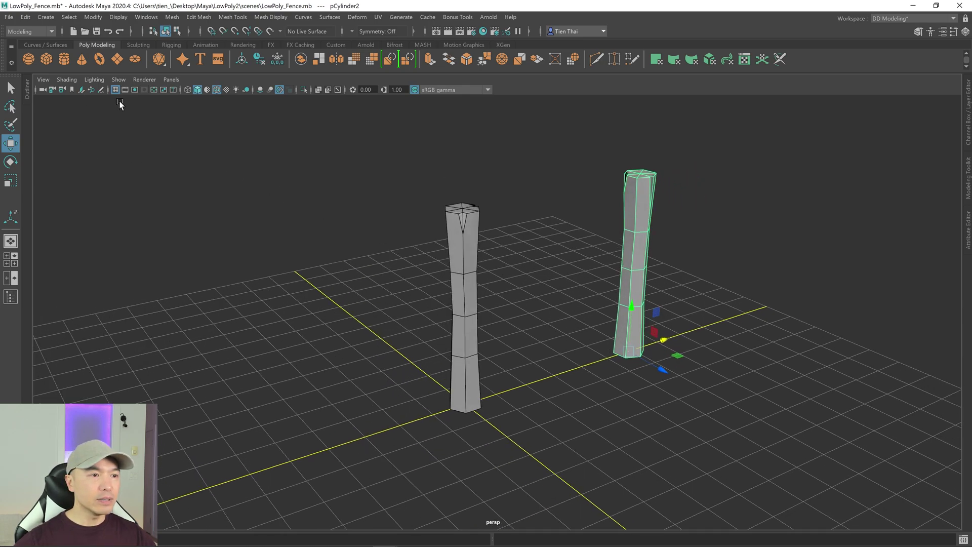
# Hide the grid and create a polygon cube, placing it in front of the original post's upper part
pyautogui.click(116, 91)
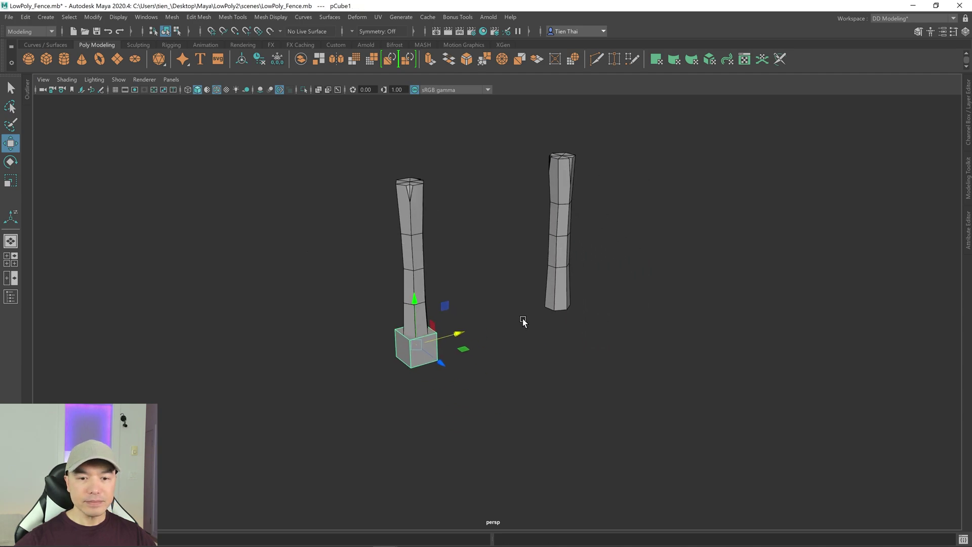
pyautogui.keyDown('alt'); pyautogui.moveTo(523, 321); pyautogui.dragTo(521, 327); pyautogui.keyUp('alt')
pyautogui.scroll(2, 517, 329)
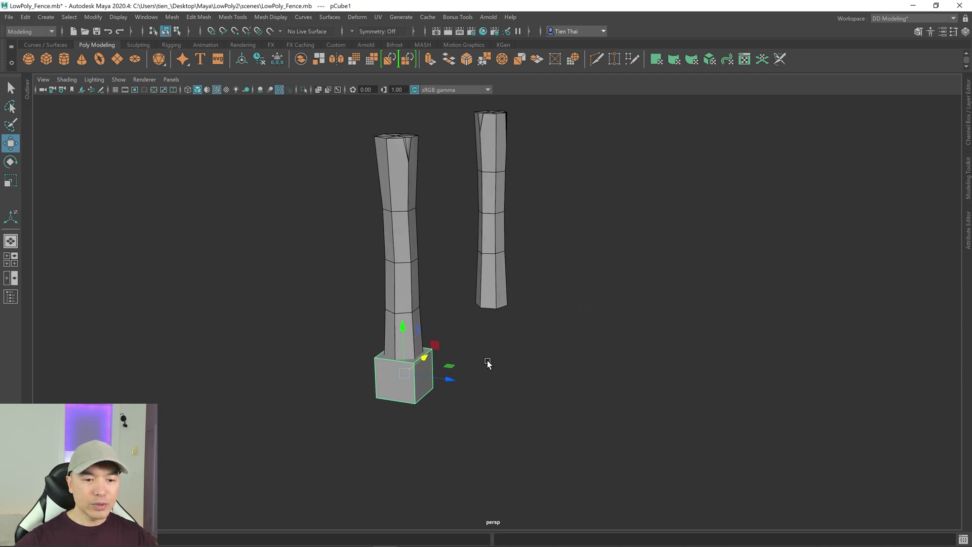
pyautogui.moveTo(408, 334); pyautogui.dragTo(395, 154)
pyautogui.moveTo(441, 201); pyautogui.dragTo(504, 250)
pyautogui.press('f')
# Scale the cube into a thin, wide horizontal board against the front of the original post
pyautogui.press('r')
pyautogui.moveTo(553, 316)
pyautogui.mouseDown()
pyautogui.moveTo(504, 311)
pyautogui.moveTo(536, 311)
pyautogui.mouseUp()
pyautogui.press('w')
pyautogui.scroll(-5, 514, 315)
pyautogui.press('r')
pyautogui.keyDown('alt'); pyautogui.moveTo(490, 273); pyautogui.dragTo(542, 318); pyautogui.keyUp('alt')
pyautogui.keyDown('alt'); pyautogui.moveTo(595, 288); pyautogui.dragTo(497, 273); pyautogui.keyUp('alt')
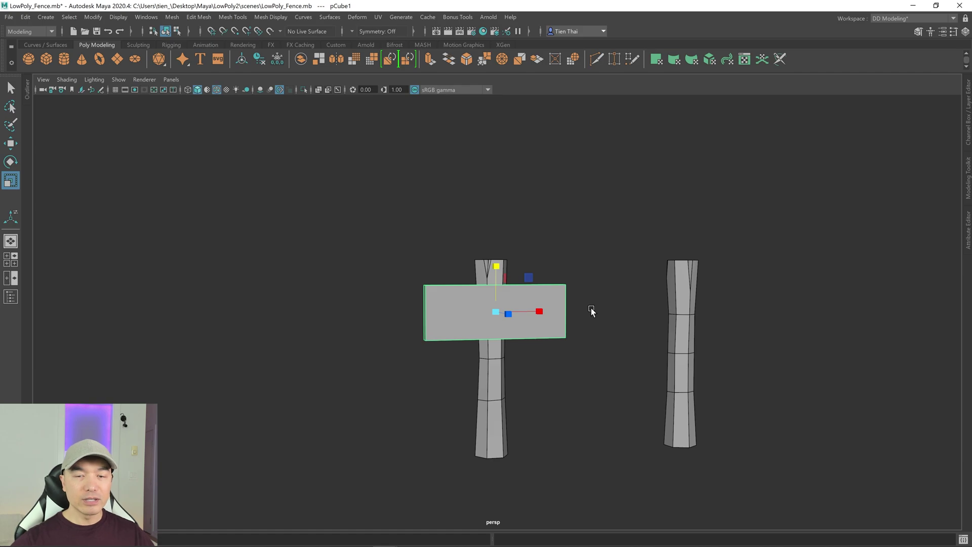
# In the front view, move the board between the two posts and widen it to overlap both of them
pyautogui.press('space')
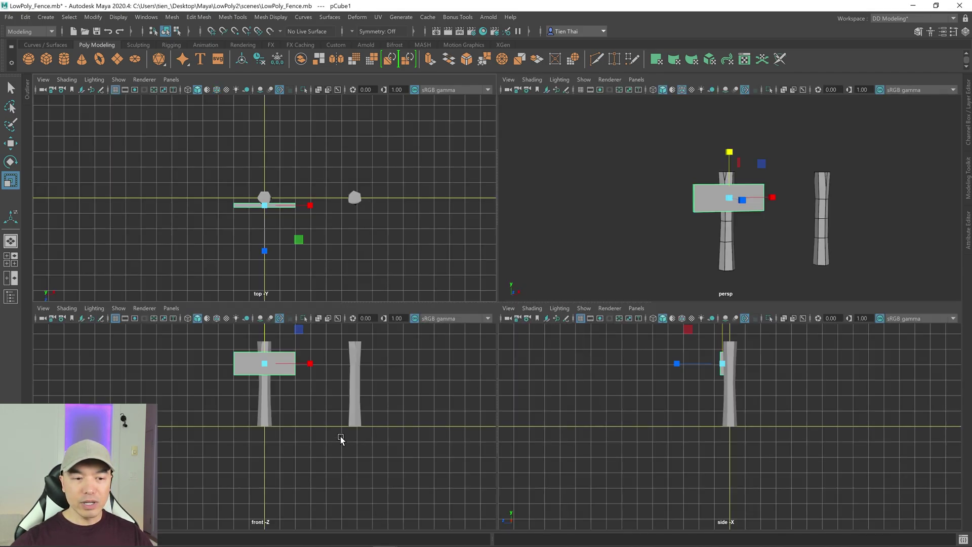
pyautogui.press('space')
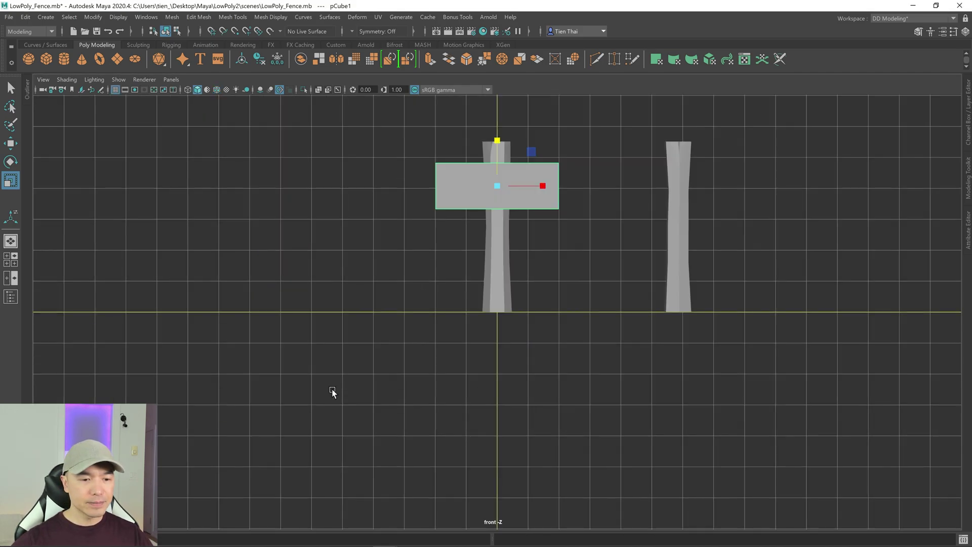
pyautogui.keyDown('alt'); pyautogui.moveTo(611, 238); pyautogui.dragTo(517, 333, button='middle'); pyautogui.keyUp('alt')
pyautogui.keyDown('alt'); pyautogui.moveTo(516, 333); pyautogui.dragTo(719, 339, button='right'); pyautogui.keyUp('alt')
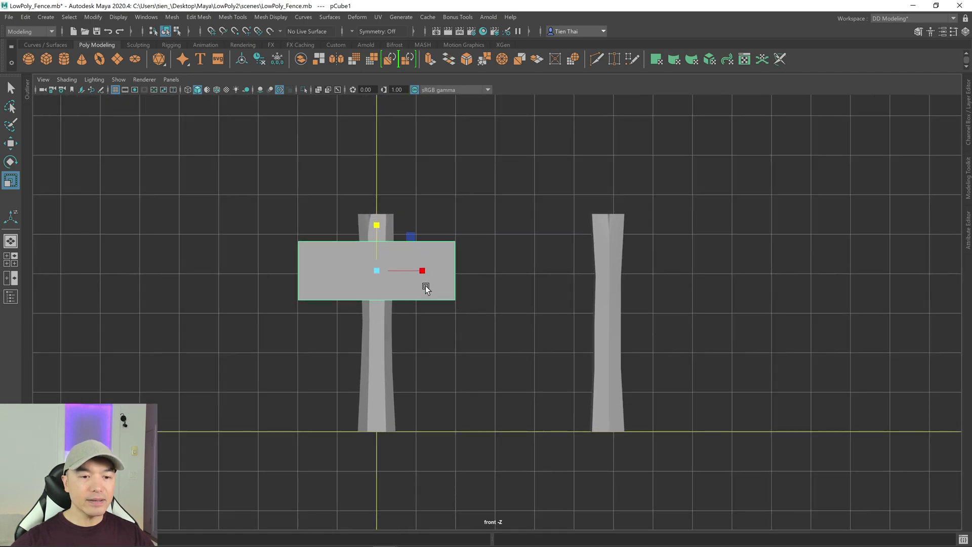
pyautogui.press('w')
pyautogui.moveTo(428, 272); pyautogui.dragTo(544, 272)
pyautogui.press('r')
pyautogui.press('w')
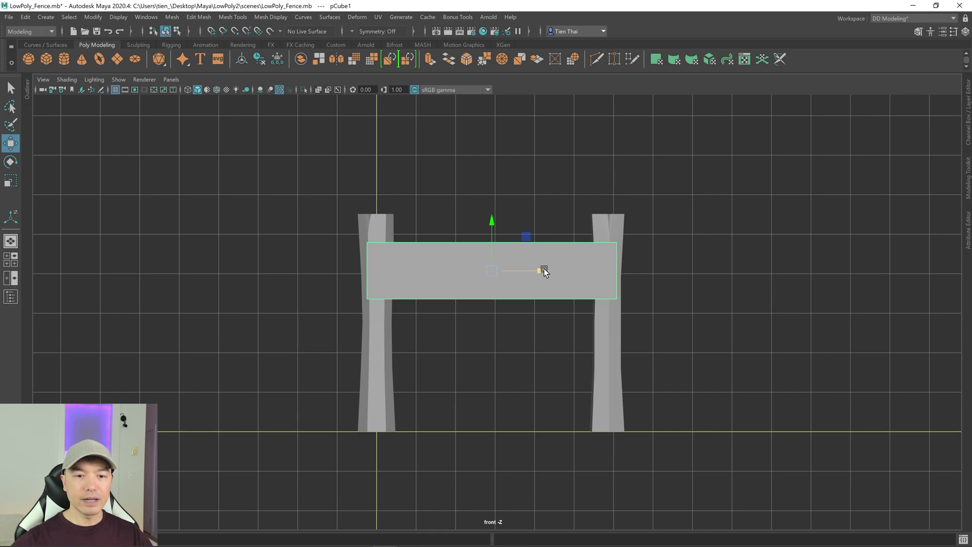
# Scale the board slightly taller in the front view and return to the perspective view
pyautogui.press('r')
pyautogui.moveTo(493, 225); pyautogui.dragTo(495, 222)
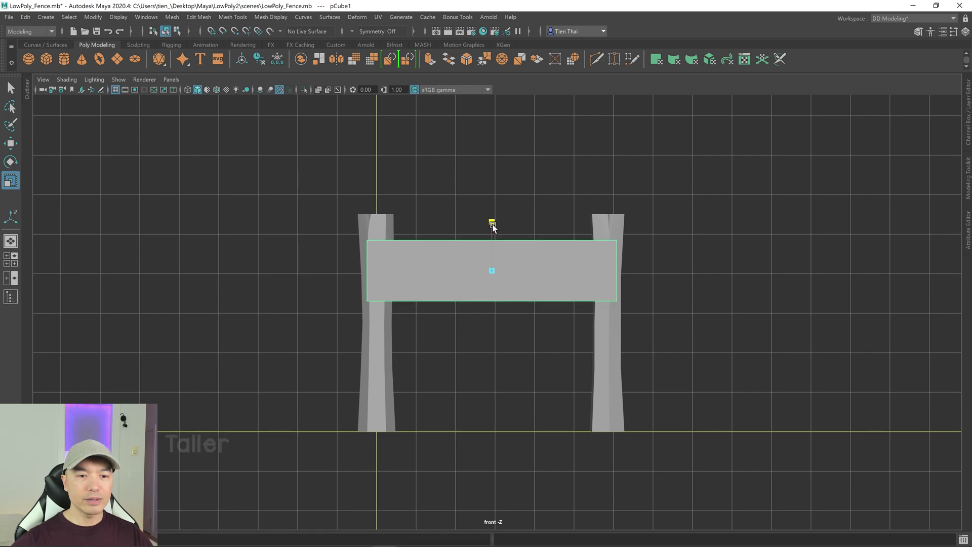
pyautogui.press('space')
pyautogui.press('space')
pyautogui.keyDown('alt'); pyautogui.moveTo(632, 232); pyautogui.dragTo(624, 366); pyautogui.keyUp('alt')
pyautogui.keyDown('alt'); pyautogui.moveTo(678, 314); pyautogui.dragTo(617, 287, button='middle'); pyautogui.keyUp('alt')
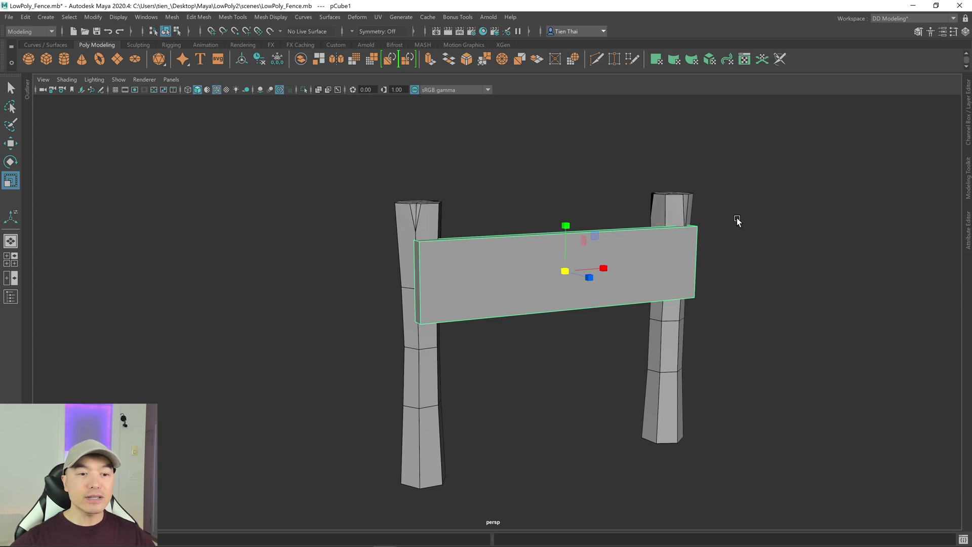
pyautogui.keyDown('alt'); pyautogui.moveTo(626, 213); pyautogui.dragTo(727, 272, button='right'); pyautogui.keyUp('alt')
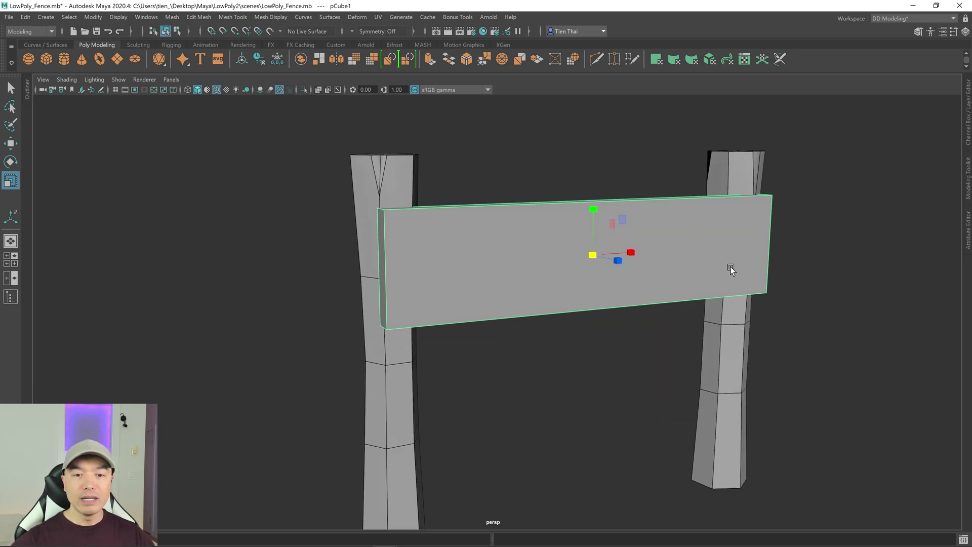
# Set the board's Subdivisions Width to 4
pyautogui.press('t')
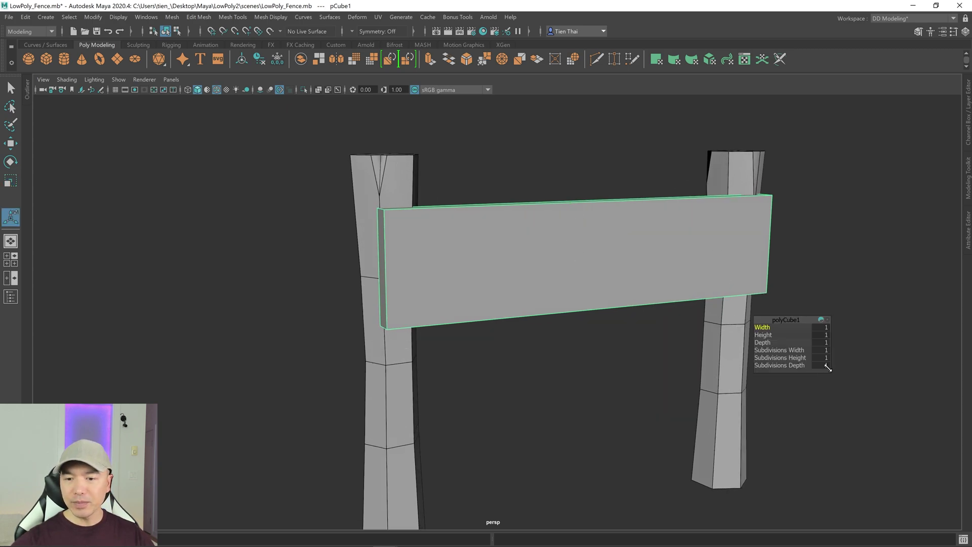
pyautogui.moveTo(791, 351); pyautogui.dragTo(798, 349)
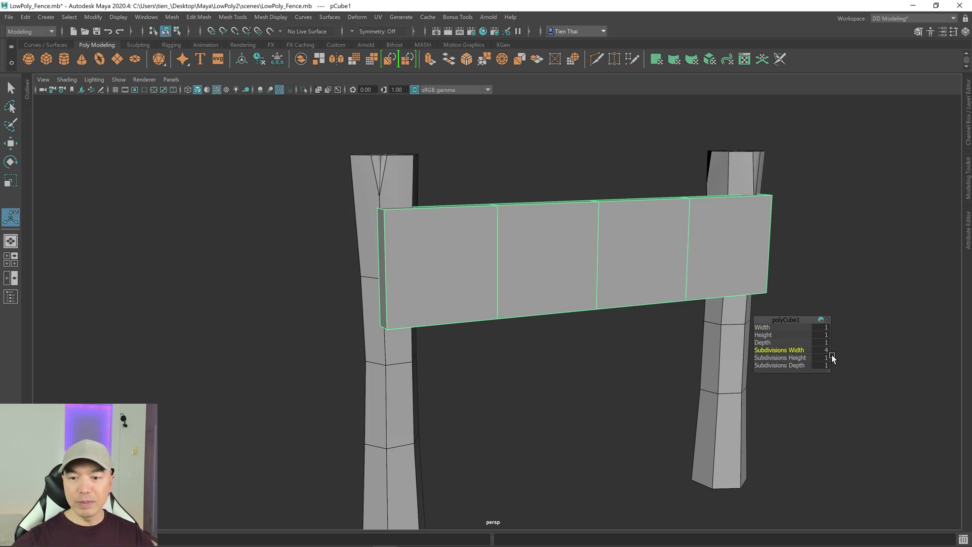
pyautogui.keyDown('alt'); pyautogui.moveTo(743, 367); pyautogui.dragTo(630, 342); pyautogui.keyUp('alt')
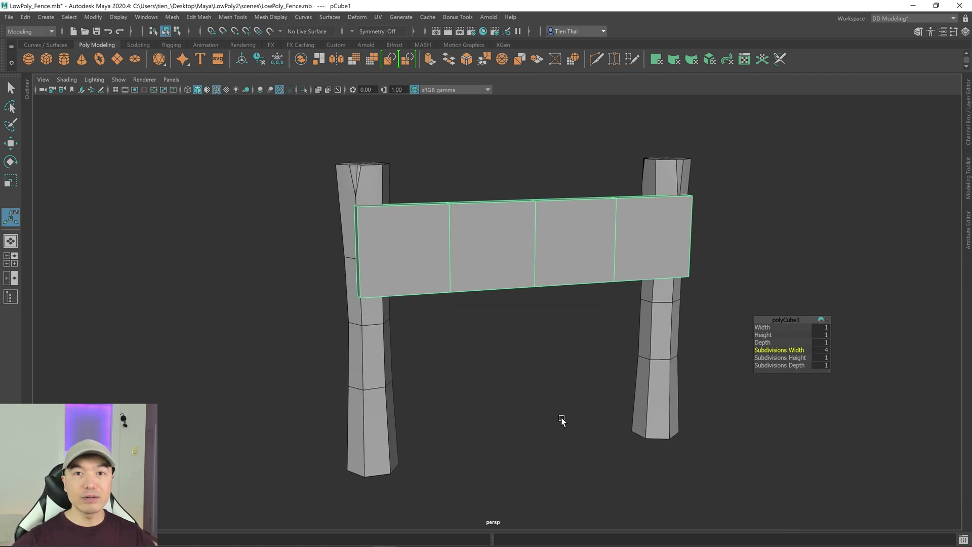
# Chamfer the front top vertex at the board's first division near the original post with a width of about 0.061
pyautogui.keyDown('alt'); pyautogui.moveTo(661, 330); pyautogui.dragTo(560, 283); pyautogui.keyUp('alt')
pyautogui.moveTo(542, 215); pyautogui.dragTo(502, 208, button='right')
pyautogui.click(458, 278)
pyautogui.scroll(5, 591, 251)
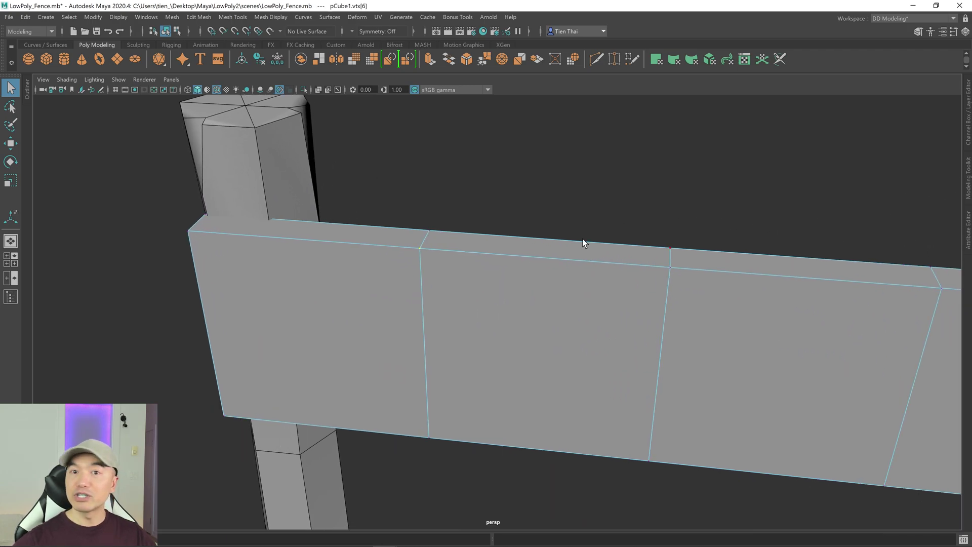
pyautogui.keyDown('shift'); pyautogui.moveTo(485, 171); pyautogui.dragTo(526, 172, button='right'); pyautogui.keyUp('shift')
pyautogui.moveTo(762, 327); pyautogui.dragTo(714, 330)
pyautogui.keyDown('alt'); pyautogui.moveTo(576, 296); pyautogui.dragTo(694, 296, button='right'); pyautogui.keyUp('alt')
pyautogui.keyDown('alt'); pyautogui.moveTo(428, 235); pyautogui.dragTo(444, 268, button='middle'); pyautogui.keyUp('alt')
pyautogui.keyDown('alt'); pyautogui.moveTo(444, 273); pyautogui.dragTo(628, 273, button='right'); pyautogui.keyUp('alt')
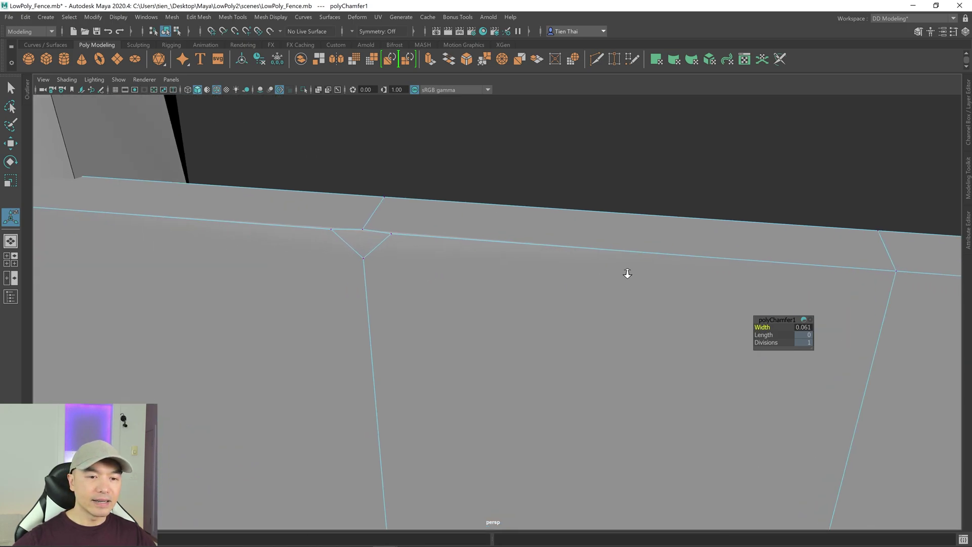
# Move the vertices of the top front chamfer, pulling its lower point down into a V-shaped crack
pyautogui.press('q')
pyautogui.keyDown('shift'); pyautogui.moveTo(520, 175); pyautogui.dragTo(515, 233, button='right'); pyautogui.keyUp('shift')
pyautogui.keyDown('alt'); pyautogui.moveTo(512, 222); pyautogui.dragTo(364, 284); pyautogui.keyUp('alt')
pyautogui.click(364, 282)
pyautogui.press('w')
pyautogui.moveTo(364, 234); pyautogui.dragTo(460, 211)
pyautogui.click(447, 223)
pyautogui.moveTo(423, 241); pyautogui.dragTo(529, 273)
# Chamfer the front bottom vertex at the board's division nearest the second post
pyautogui.keyDown('alt'); pyautogui.moveTo(862, 360); pyautogui.dragTo(610, 237); pyautogui.keyUp('alt')
pyautogui.click(491, 308)
pyautogui.keyDown('shift'); pyautogui.moveTo(610, 236); pyautogui.dragTo(671, 237, button='right'); pyautogui.keyUp('shift')
pyautogui.moveTo(456, 263); pyautogui.dragTo(304, 268, button='middle')
pyautogui.keyDown('alt'); pyautogui.moveTo(228, 274); pyautogui.dragTo(275, 281, button='right'); pyautogui.keyUp('alt')
# Pull the upper point of the bottom front chamfer upward to lengthen that crack
pyautogui.press('q')
pyautogui.keyDown('alt'); pyautogui.moveTo(275, 280); pyautogui.dragTo(369, 245); pyautogui.keyUp('alt')
pyautogui.click(322, 248)
pyautogui.press('w')
pyautogui.moveTo(321, 213); pyautogui.dragTo(321, 169)
pyautogui.keyDown('alt'); pyautogui.moveTo(354, 263); pyautogui.dragTo(355, 304); pyautogui.keyUp('alt')
# Chamfer the bottom vertex at the middle division on the back of the board
pyautogui.keyDown('alt'); pyautogui.moveTo(354, 304); pyautogui.dragTo(597, 291, button='right'); pyautogui.keyUp('alt')
pyautogui.keyDown('alt'); pyautogui.moveTo(597, 290); pyautogui.dragTo(512, 304); pyautogui.keyUp('alt')
pyautogui.press('q')
pyautogui.click(486, 282)
pyautogui.keyDown('shift'); pyautogui.moveTo(569, 223); pyautogui.dragTo(630, 224, button='right'); pyautogui.keyUp('shift')
pyautogui.keyDown('alt'); pyautogui.moveTo(630, 223); pyautogui.dragTo(709, 325); pyautogui.keyUp('alt')
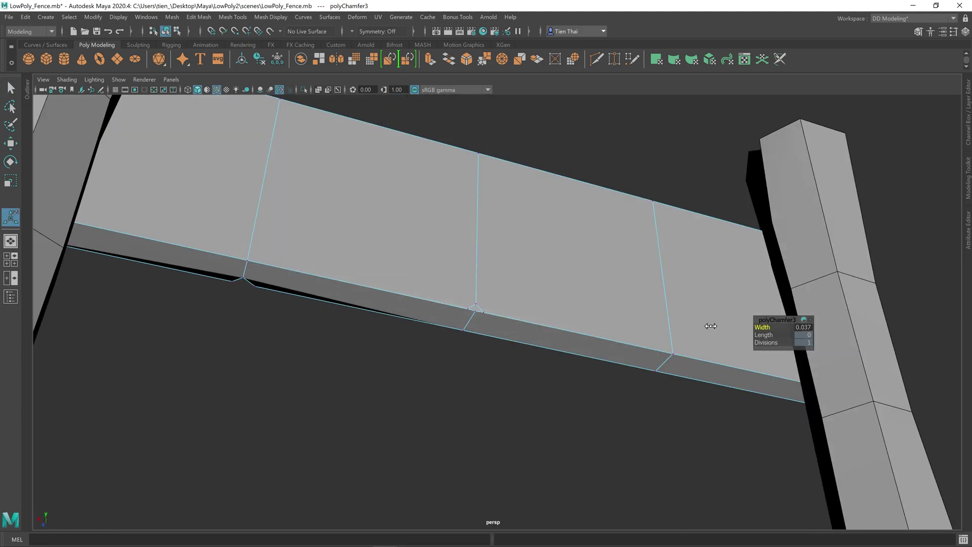
pyautogui.keyDown('alt'); pyautogui.moveTo(710, 326); pyautogui.dragTo(760, 314, button='right'); pyautogui.keyUp('alt')
# Move the point of the back middle chamfer to stretch it into a crack
pyautogui.keyDown('shift'); pyautogui.moveTo(588, 253); pyautogui.dragTo(579, 309, button='right'); pyautogui.keyUp('shift')
pyautogui.press('w')
pyautogui.keyDown('alt'); pyautogui.moveTo(579, 309); pyautogui.dragTo(627, 332); pyautogui.keyUp('alt')
pyautogui.keyDown('alt'); pyautogui.moveTo(627, 332); pyautogui.dragTo(570, 338, button='right'); pyautogui.keyUp('alt')
# Chamfer the back top vertex at the board's division nearest the second post
pyautogui.click(575, 272)
pyautogui.keyDown('alt'); pyautogui.moveTo(622, 350); pyautogui.dragTo(674, 363); pyautogui.keyUp('alt')
pyautogui.click(362, 336)
pyautogui.keyDown('shift'); pyautogui.moveTo(395, 343); pyautogui.dragTo(445, 343, button='right'); pyautogui.keyUp('shift')
pyautogui.keyDown('alt'); pyautogui.moveTo(329, 354); pyautogui.dragTo(375, 354, button='right'); pyautogui.keyUp('alt')
# Move the point of the back top chamfer to shape it into another crack
pyautogui.press('q')
pyautogui.keyDown('alt'); pyautogui.moveTo(375, 354); pyautogui.dragTo(284, 269); pyautogui.keyUp('alt')
pyautogui.click(337, 260)
pyautogui.press('w')
pyautogui.moveTo(238, 263); pyautogui.dragTo(256, 246)
# Select both posts and the board in object mode and apply Soften/Harden Edges, then clear the selection
pyautogui.keyDown('alt'); pyautogui.moveTo(364, 284); pyautogui.dragTo(237, 299, button='right'); pyautogui.keyUp('alt')
pyautogui.keyDown('alt'); pyautogui.moveTo(342, 299); pyautogui.dragTo(499, 278); pyautogui.keyUp('alt')
pyautogui.moveTo(569, 238); pyautogui.dragTo(609, 254, button='right')
pyautogui.keyDown('alt'); pyautogui.moveTo(610, 253); pyautogui.dragTo(664, 430); pyautogui.keyUp('alt')
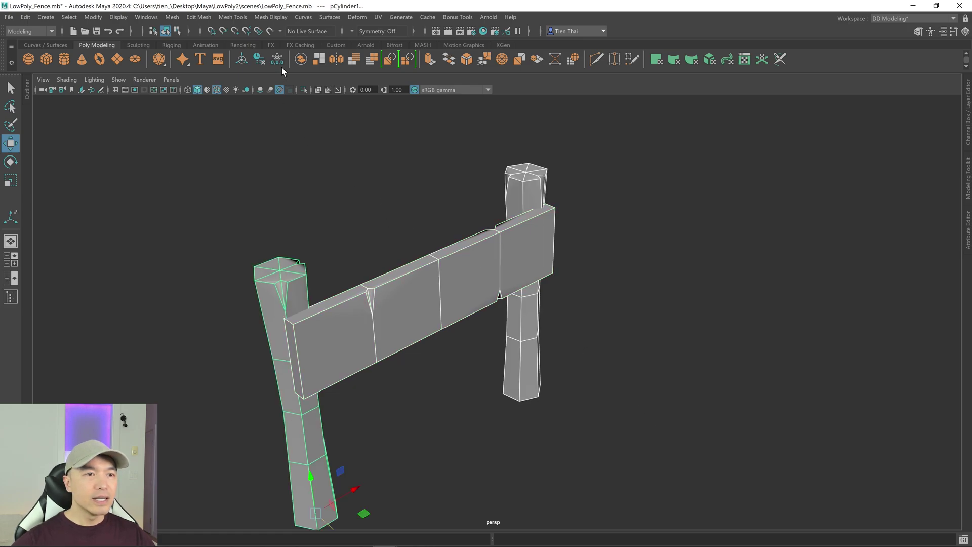
pyautogui.click(275, 17)
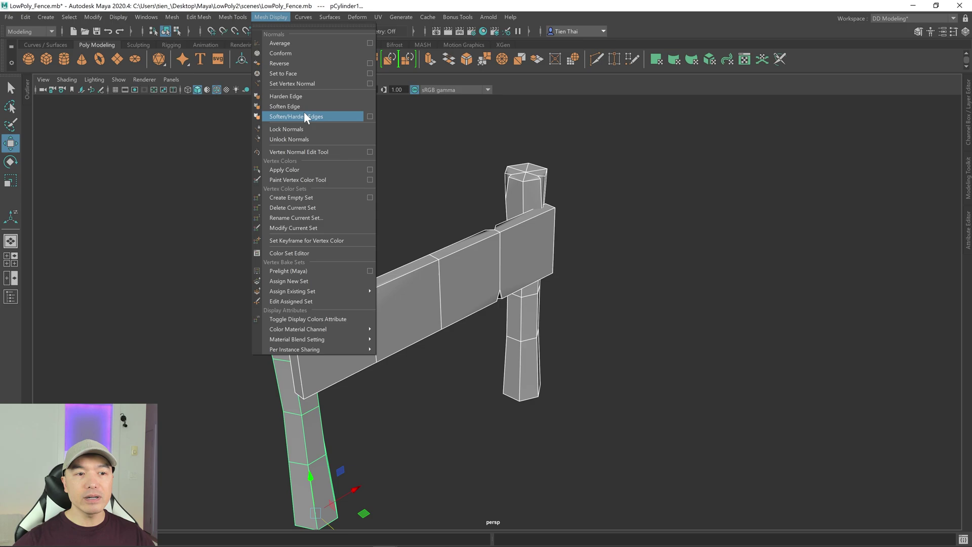
pyautogui.click(303, 116)
pyautogui.keyDown('alt'); pyautogui.moveTo(602, 297); pyautogui.dragTo(618, 281); pyautogui.keyUp('alt')
pyautogui.click(623, 287)
pyautogui.keyDown('alt'); pyautogui.moveTo(593, 327); pyautogui.dragTo(598, 283, button='middle'); pyautogui.keyUp('alt')
pyautogui.keyDown('alt'); pyautogui.moveTo(598, 283); pyautogui.dragTo(497, 314); pyautogui.keyUp('alt')
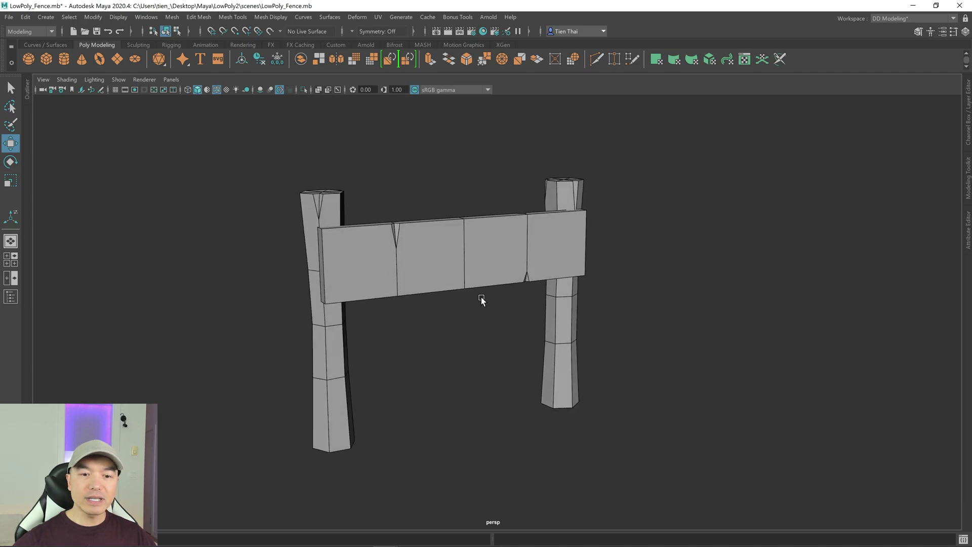
# Duplicate the horizontal board and move the copy down to sit below the original across both posts
pyautogui.click(463, 279)
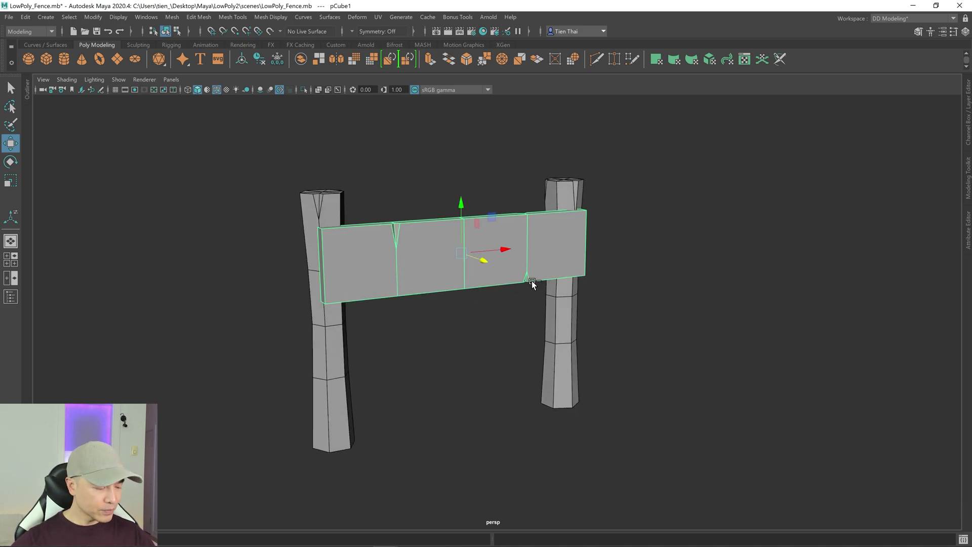
pyautogui.moveTo(461, 203); pyautogui.dragTo(518, 311)
pyautogui.keyDown('alt'); pyautogui.moveTo(518, 311); pyautogui.dragTo(480, 268, button='middle'); pyautogui.keyUp('alt')
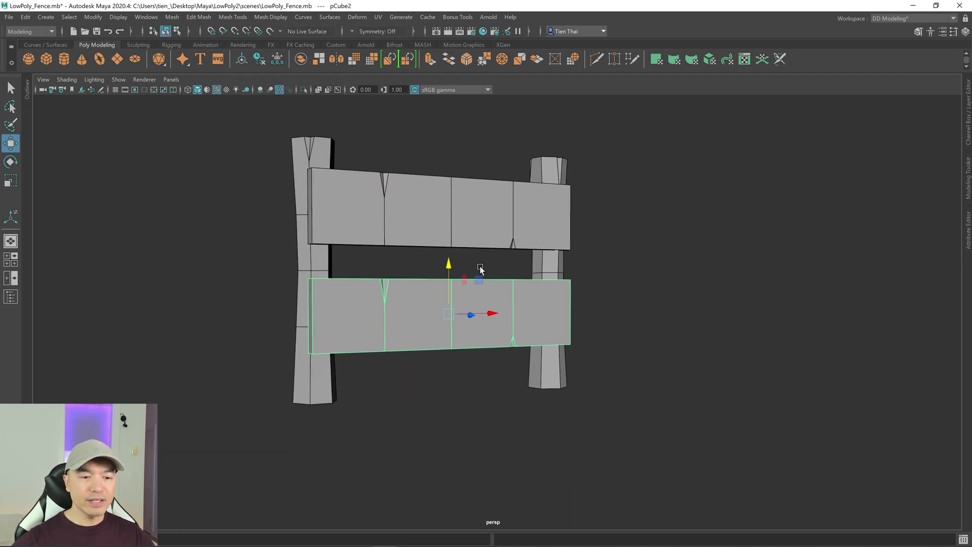
pyautogui.keyDown('alt'); pyautogui.moveTo(450, 267); pyautogui.dragTo(495, 300); pyautogui.keyUp('alt')
# Rotate the lower board back to front and upside down so its cracks differ from the upper board's
pyautogui.press('e')
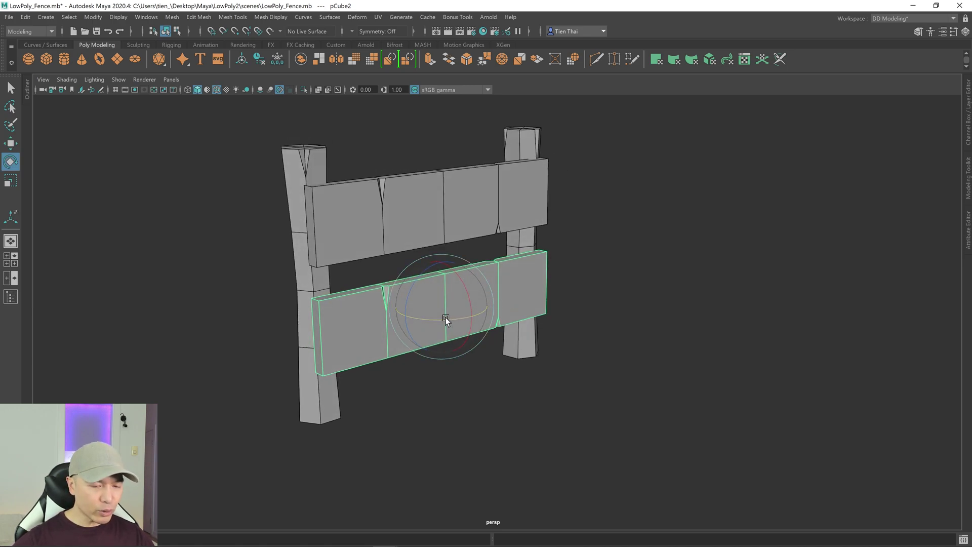
pyautogui.moveTo(435, 318); pyautogui.dragTo(387, 314)
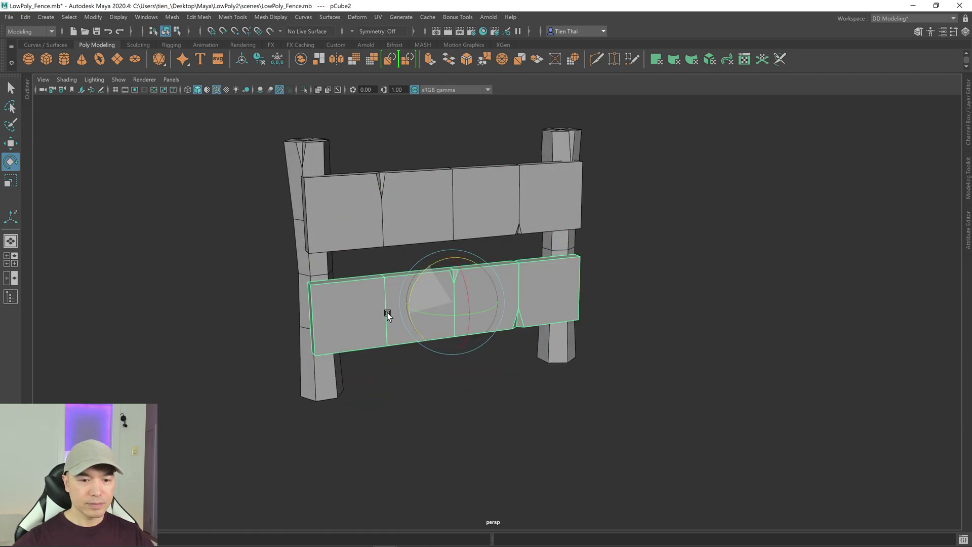
pyautogui.keyDown('alt'); pyautogui.moveTo(454, 314); pyautogui.dragTo(466, 350); pyautogui.keyUp('alt')
# Select both horizontal boards and apply a Lattice deformer to them
pyautogui.scroll(-4, 499, 328)
pyautogui.moveTo(461, 157); pyautogui.dragTo(523, 370)
pyautogui.press('w')
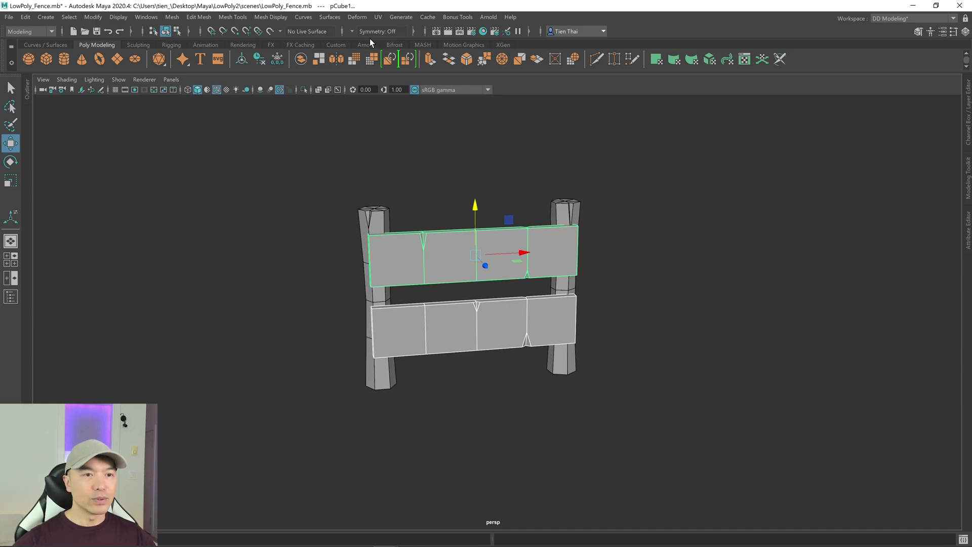
pyautogui.click(357, 17)
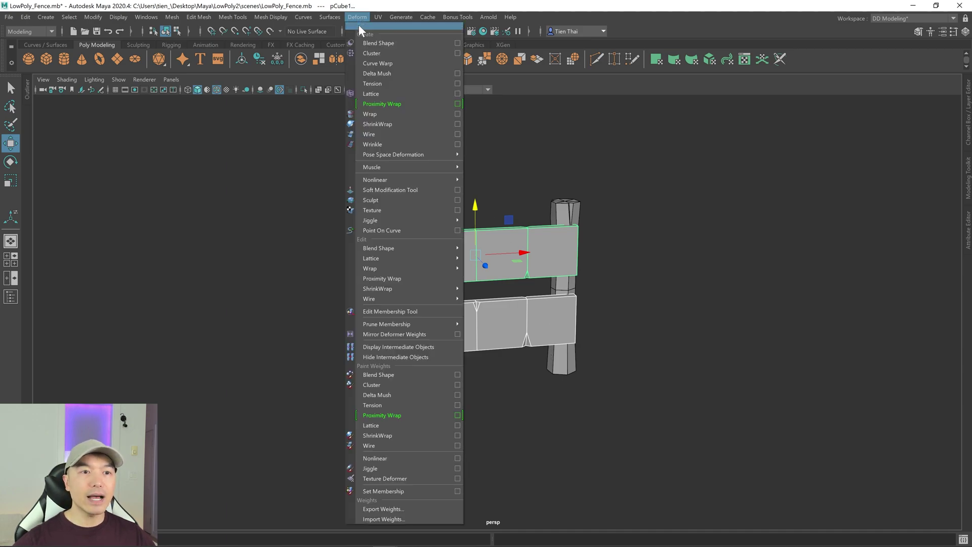
pyautogui.click(393, 93)
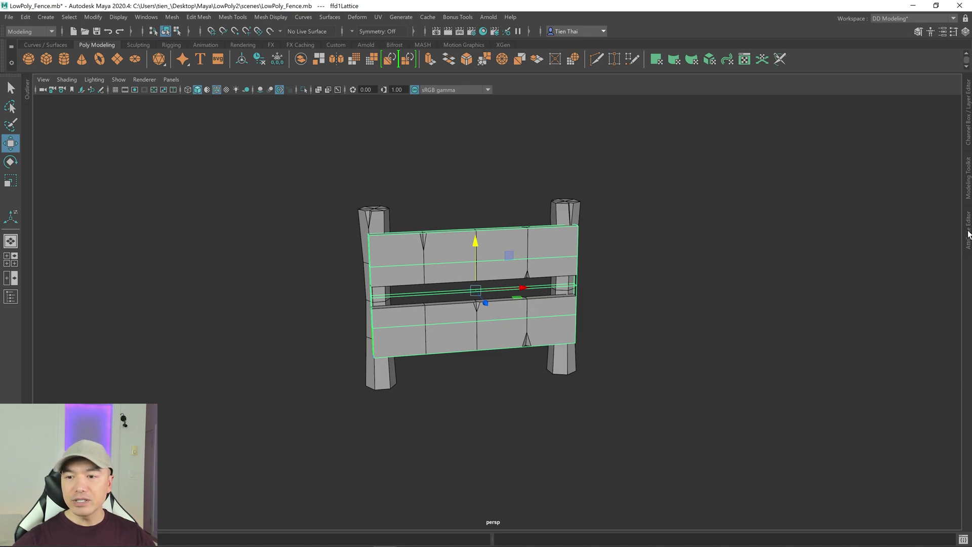
# Set the boards' lattice to 4 T divisions and 4 S divisions
pyautogui.click(968, 234)
pyautogui.click(796, 96)
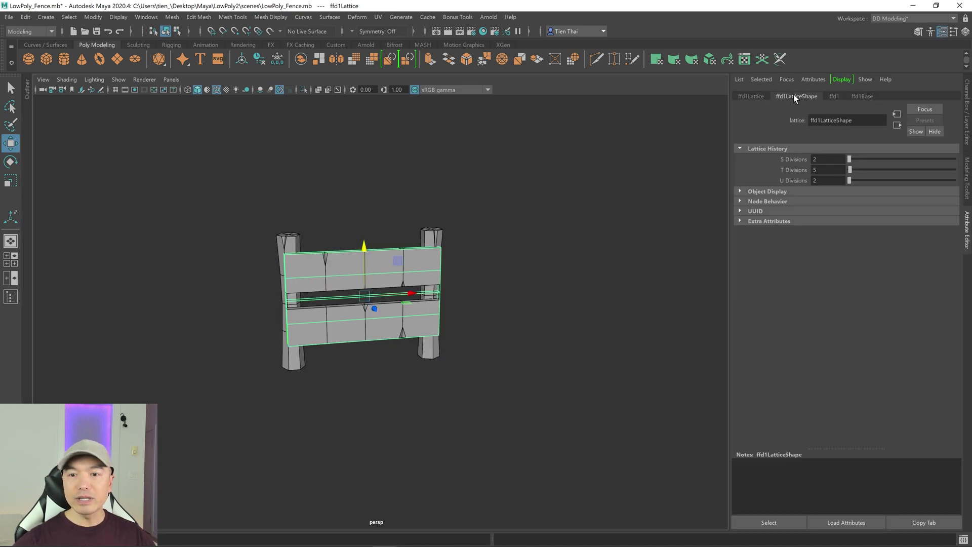
pyautogui.scroll(3, 507, 297)
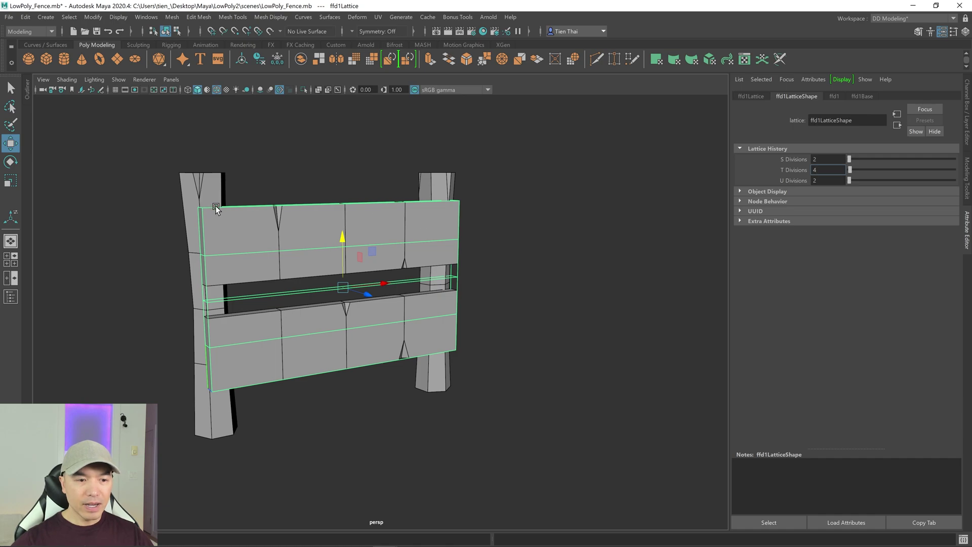
pyautogui.press('Return')
pyautogui.keyDown('alt'); pyautogui.moveTo(312, 333); pyautogui.dragTo(316, 262); pyautogui.keyUp('alt')
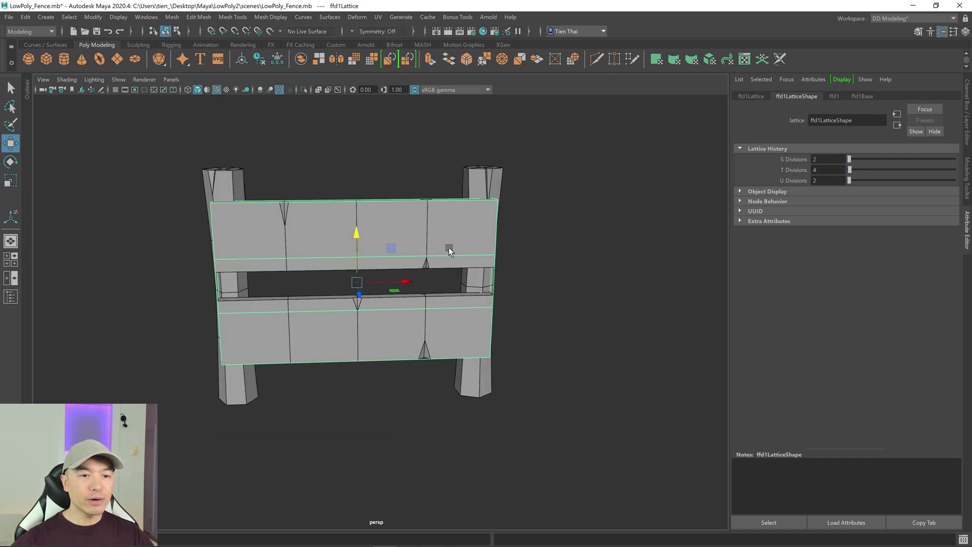
pyautogui.keyDown('alt'); pyautogui.moveTo(449, 250); pyautogui.dragTo(504, 311, button='right'); pyautogui.keyUp('alt')
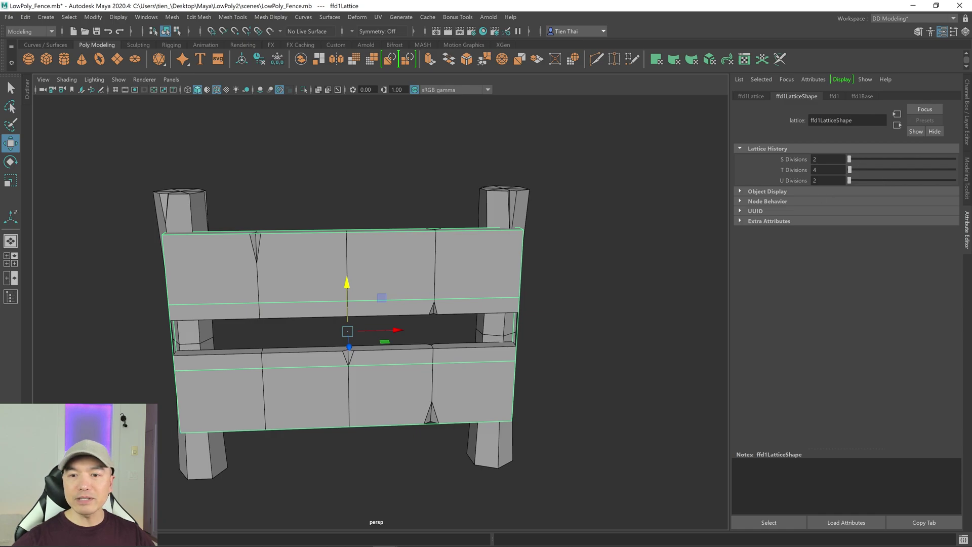
pyautogui.moveTo(853, 161); pyautogui.dragTo(841, 162)
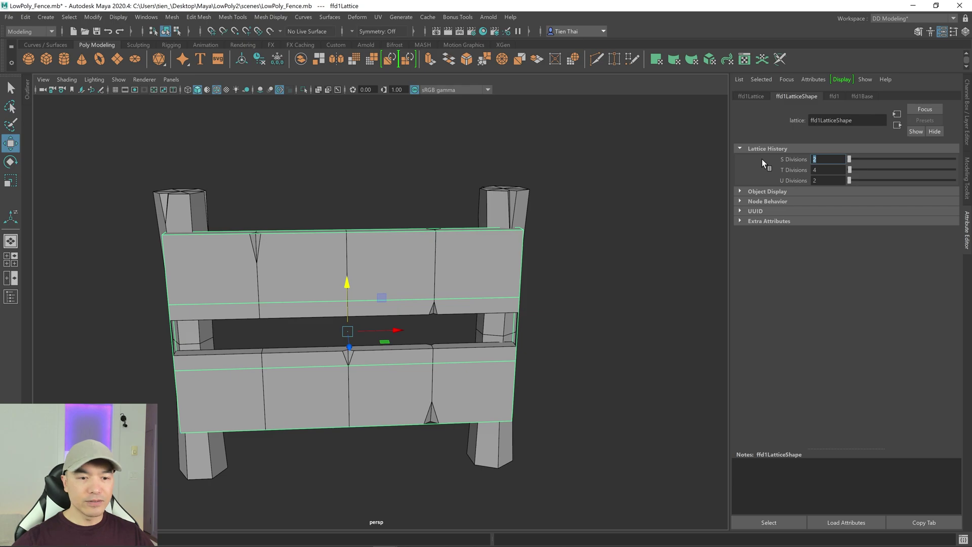
pyautogui.press('Return')
pyautogui.keyDown('alt'); pyautogui.moveTo(583, 261); pyautogui.dragTo(605, 267); pyautogui.keyUp('alt')
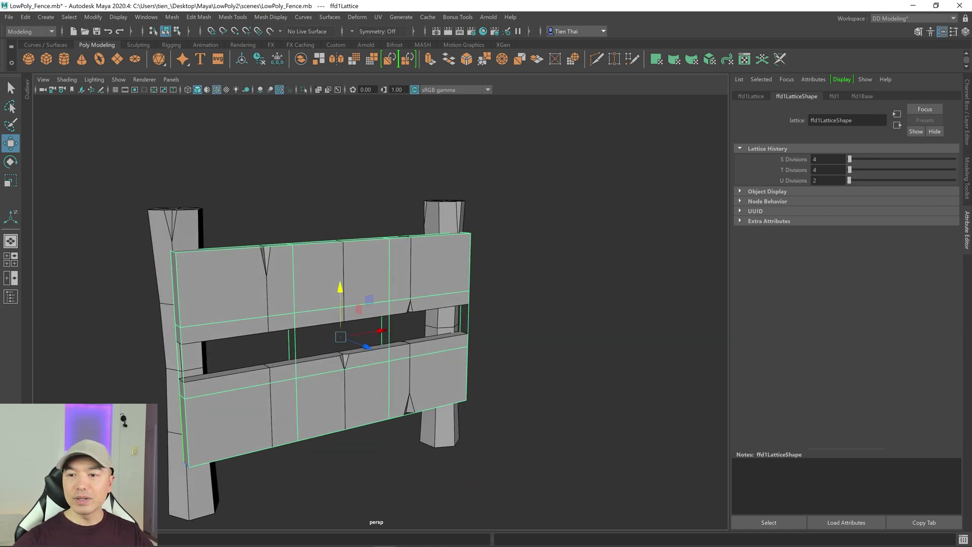
pyautogui.click(967, 233)
# Move groups of lattice points around the boards to bend both boards into irregular, uneven shapes
pyautogui.moveTo(803, 200); pyautogui.dragTo(803, 163, button='right')
pyautogui.keyDown('alt'); pyautogui.moveTo(669, 241); pyautogui.dragTo(438, 278); pyautogui.keyUp('alt')
pyautogui.moveTo(463, 311); pyautogui.dragTo(463, 311)
pyautogui.keyDown('alt'); pyautogui.moveTo(463, 311); pyautogui.dragTo(493, 287); pyautogui.keyUp('alt')
pyautogui.moveTo(408, 375); pyautogui.dragTo(429, 335)
pyautogui.moveTo(294, 380); pyautogui.dragTo(332, 345)
pyautogui.keyDown('alt'); pyautogui.moveTo(410, 339); pyautogui.dragTo(506, 282); pyautogui.keyUp('alt')
pyautogui.moveTo(207, 185); pyautogui.dragTo(235, 213)
pyautogui.keyDown('alt'); pyautogui.moveTo(506, 282); pyautogui.dragTo(456, 243); pyautogui.keyUp('alt')
pyautogui.moveTo(491, 329); pyautogui.dragTo(382, 215)
pyautogui.keyDown('alt'); pyautogui.moveTo(382, 215); pyautogui.dragTo(456, 223); pyautogui.keyUp('alt')
pyautogui.moveTo(226, 202); pyautogui.dragTo(248, 243)
pyautogui.keyDown('alt'); pyautogui.moveTo(248, 243); pyautogui.dragTo(212, 260); pyautogui.keyUp('alt')
pyautogui.moveTo(96, 177); pyautogui.dragTo(127, 207)
pyautogui.moveTo(355, 243)
pyautogui.keyDown('alt'); pyautogui.mouseDown()
pyautogui.moveTo(575, 228)
pyautogui.moveTo(347, 239)
pyautogui.mouseUp(); pyautogui.keyUp('alt')
pyautogui.moveTo(331, 268); pyautogui.dragTo(367, 302)
pyautogui.moveTo(348, 238); pyautogui.dragTo(348, 246)
pyautogui.scroll(-3, 380, 228)
pyautogui.moveTo(392, 203); pyautogui.dragTo(428, 238)
pyautogui.moveTo(410, 174); pyautogui.dragTo(411, 167)
pyautogui.keyDown('alt'); pyautogui.moveTo(430, 218); pyautogui.dragTo(532, 267); pyautogui.keyUp('alt')
pyautogui.scroll(3, 574, 289)
# Select both bent boards and delete their history to bake the deformation and remove the lattice
pyautogui.click(501, 205)
pyautogui.click(506, 321)
pyautogui.scroll(-3, 510, 319)
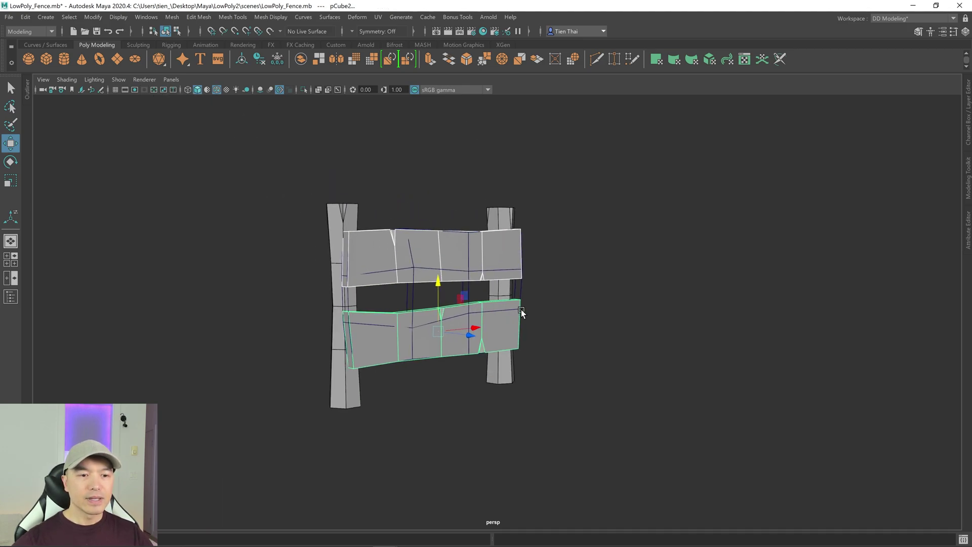
pyautogui.click(260, 59)
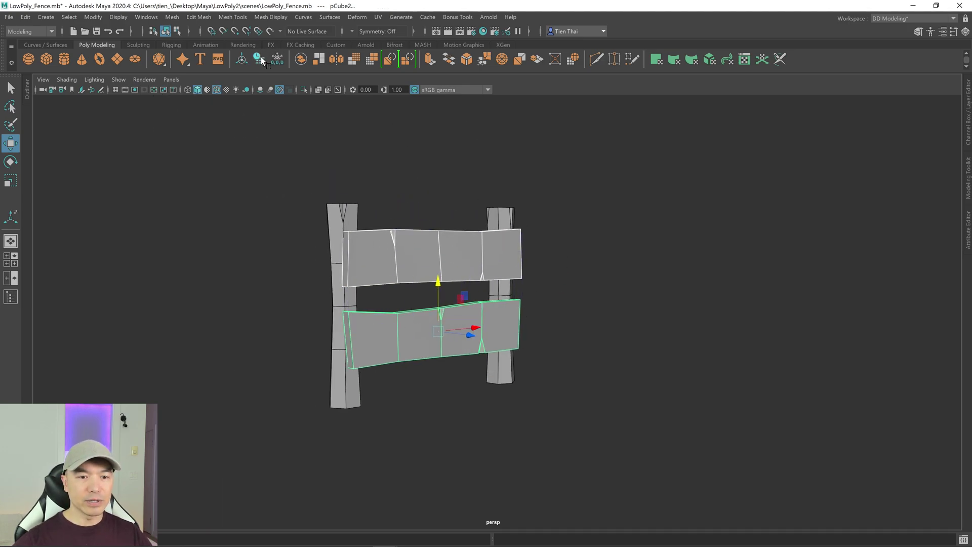
pyautogui.keyDown('alt'); pyautogui.moveTo(528, 280); pyautogui.dragTo(501, 283); pyautogui.keyUp('alt')
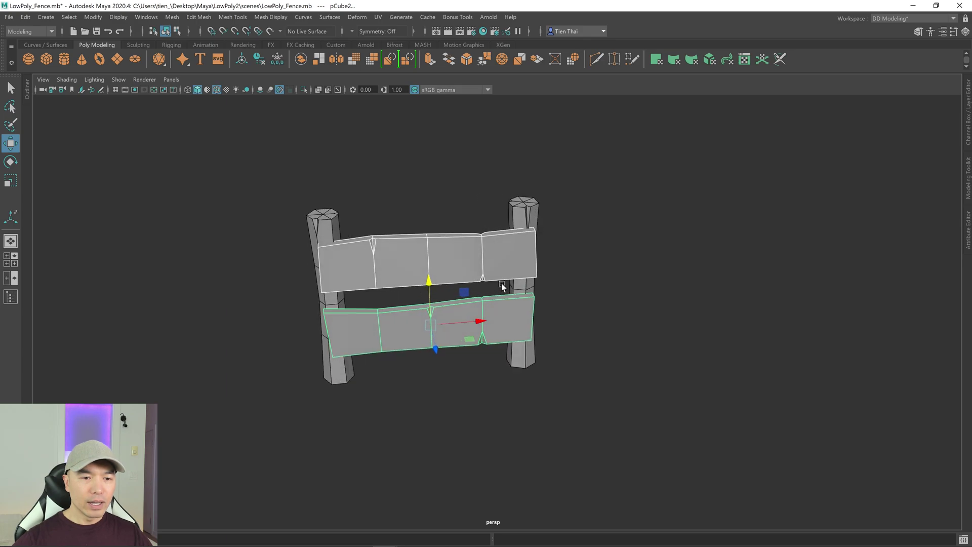
# Select both posts and both boards and apply a Lattice deformer around the whole fence
pyautogui.moveTo(269, 171); pyautogui.dragTo(660, 367)
pyautogui.keyDown('alt'); pyautogui.moveTo(660, 366); pyautogui.dragTo(626, 339); pyautogui.keyUp('alt')
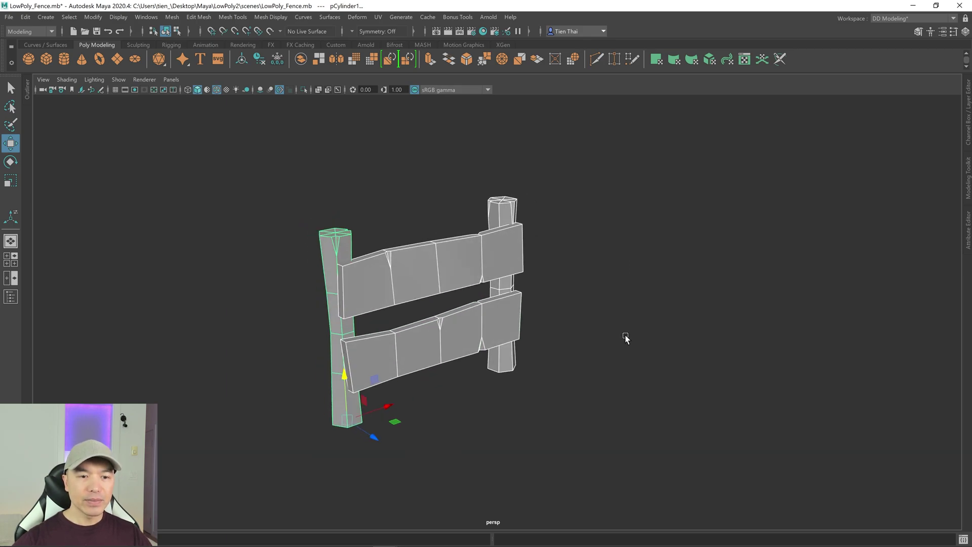
pyautogui.click(359, 19)
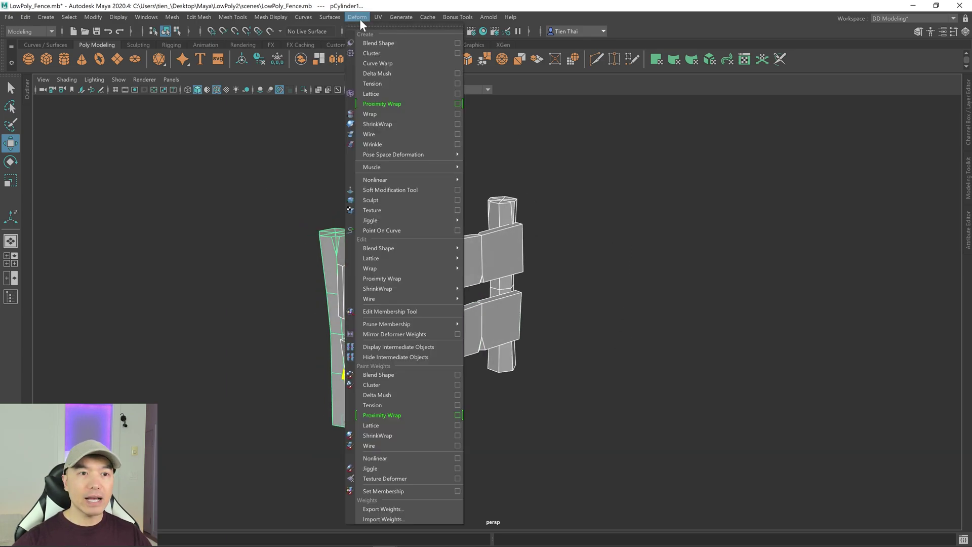
pyautogui.click(379, 91)
pyautogui.keyDown('alt'); pyautogui.moveTo(548, 237); pyautogui.dragTo(543, 231); pyautogui.keyUp('alt')
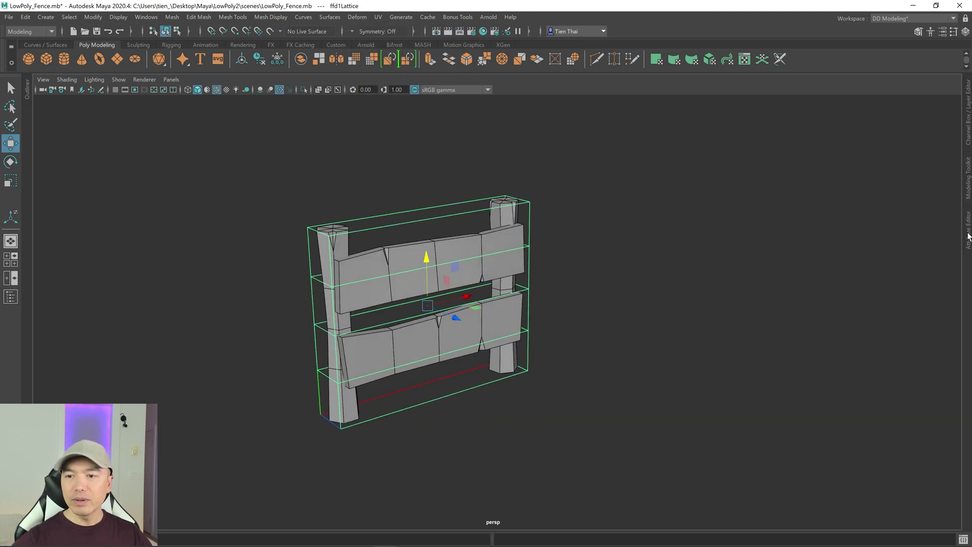
# Set the whole-fence lattice to 2 T divisions and 3 S divisions
pyautogui.click(969, 234)
pyautogui.click(817, 170)
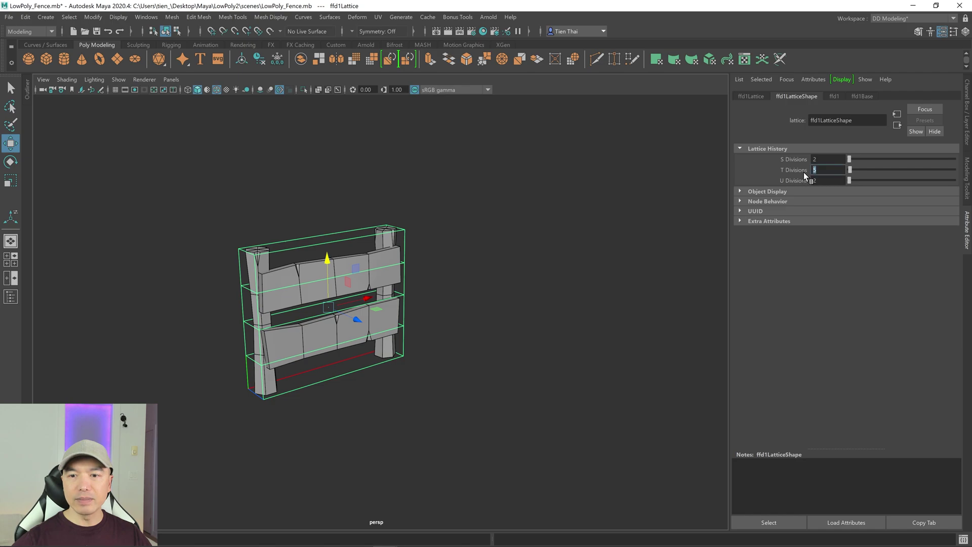
pyautogui.write('2')
pyautogui.press('Return')
pyautogui.keyDown('alt'); pyautogui.moveTo(439, 225); pyautogui.dragTo(432, 230); pyautogui.keyUp('alt')
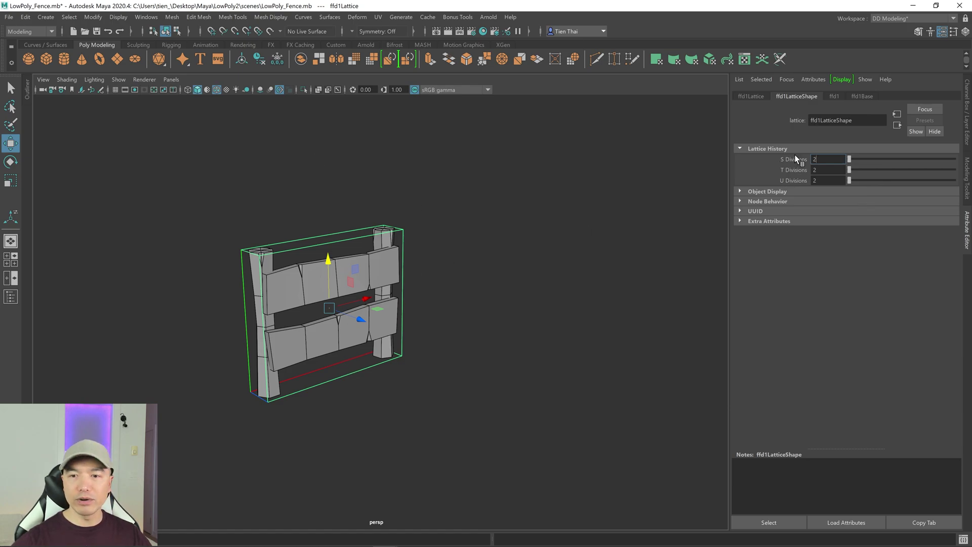
pyautogui.press('Return')
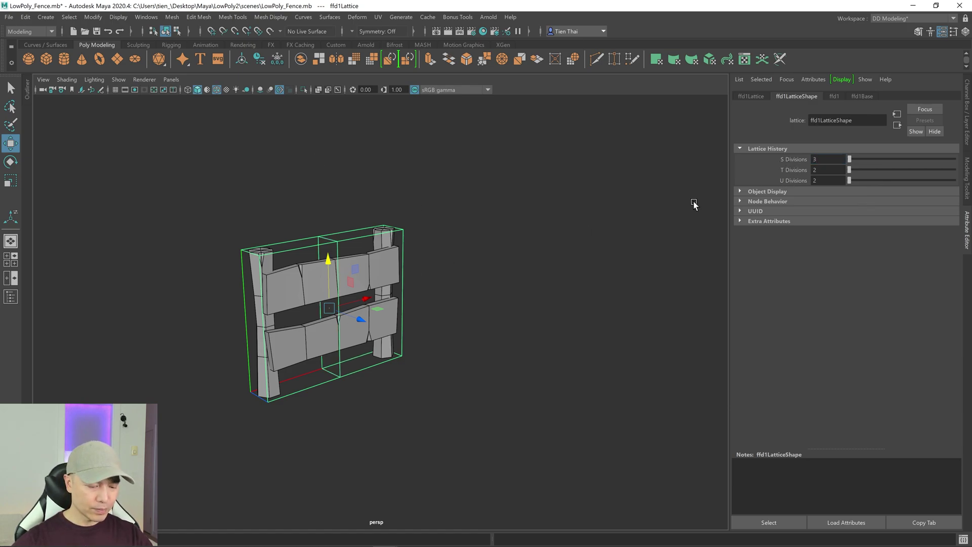
# Lower the lattice's upper corner points at both ends of the fence so its sides slope down from the middle
pyautogui.keyDown('alt'); pyautogui.moveTo(423, 243); pyautogui.dragTo(556, 302, button='right'); pyautogui.keyUp('alt')
pyautogui.moveTo(590, 170); pyautogui.dragTo(600, 136, button='right')
pyautogui.moveTo(158, 158); pyautogui.dragTo(243, 224)
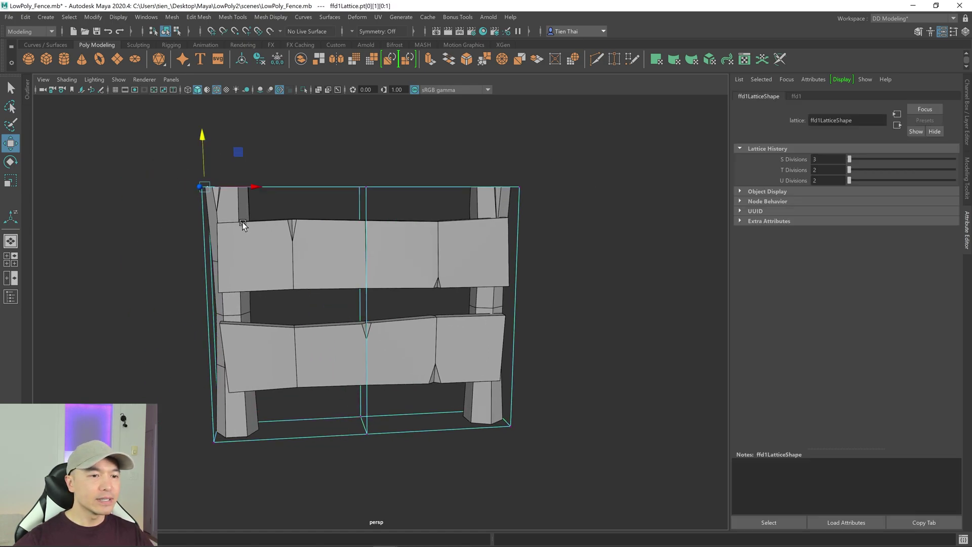
pyautogui.moveTo(206, 150); pyautogui.dragTo(206, 167)
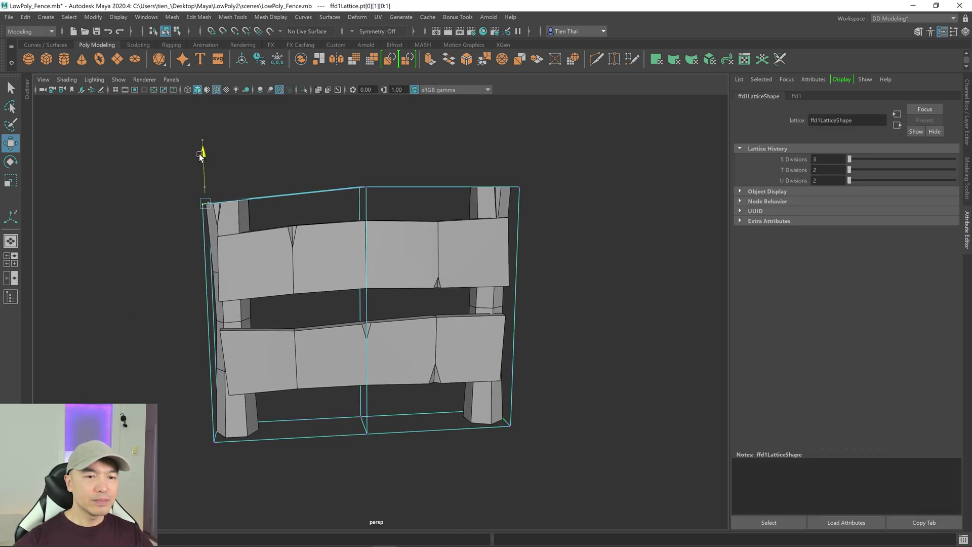
pyautogui.moveTo(497, 147); pyautogui.dragTo(562, 215)
pyautogui.moveTo(524, 133); pyautogui.dragTo(470, 322)
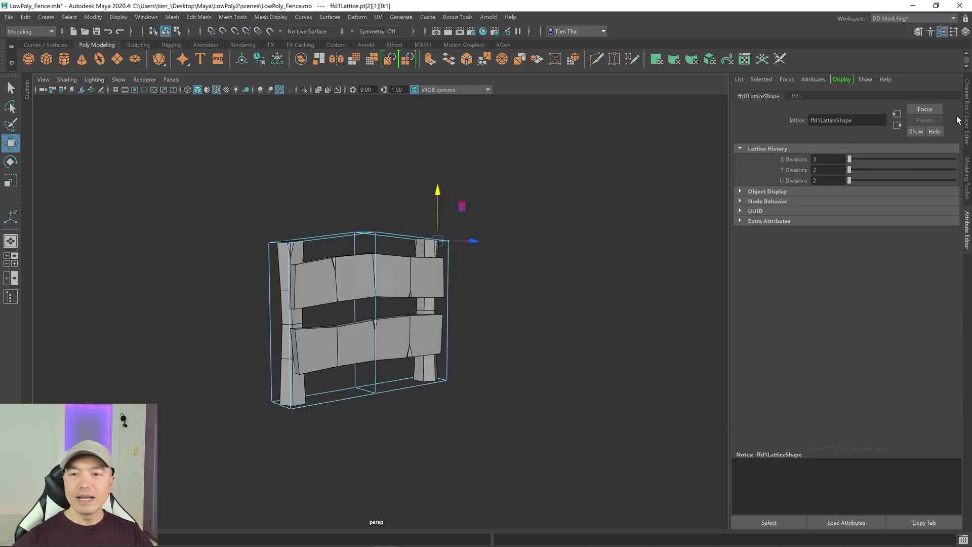
# Return to object mode, select both boards and both posts, and delete their history to remove the lattice
pyautogui.moveTo(191, 163); pyautogui.dragTo(570, 430)
pyautogui.moveTo(531, 185); pyautogui.dragTo(619, 136, button='right')
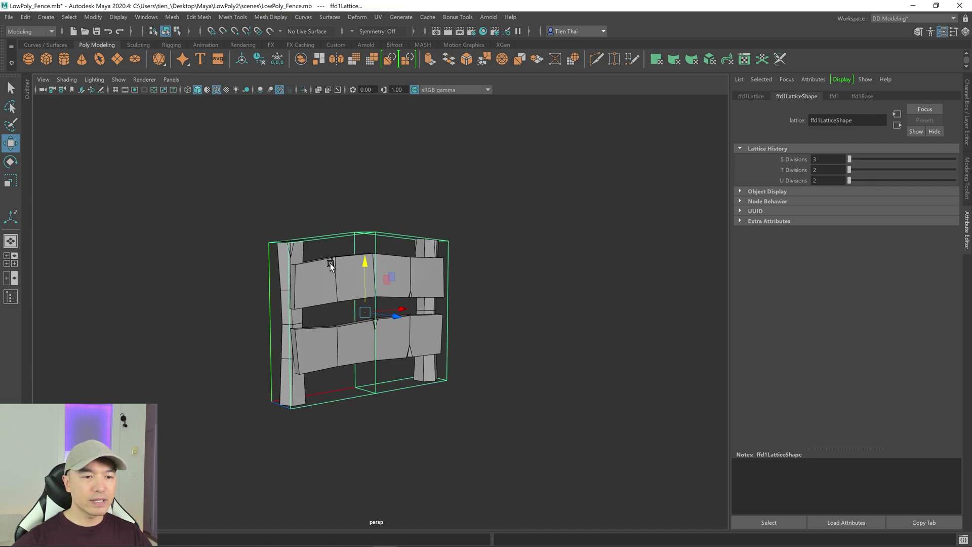
pyautogui.press('q')
pyautogui.click(312, 274)
pyautogui.click(331, 327)
pyautogui.click(427, 251)
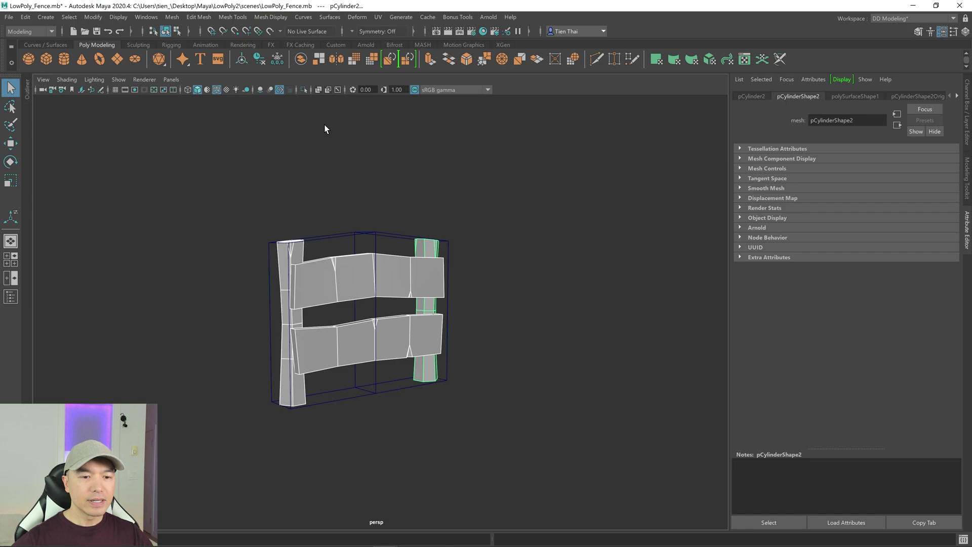
pyautogui.click(259, 59)
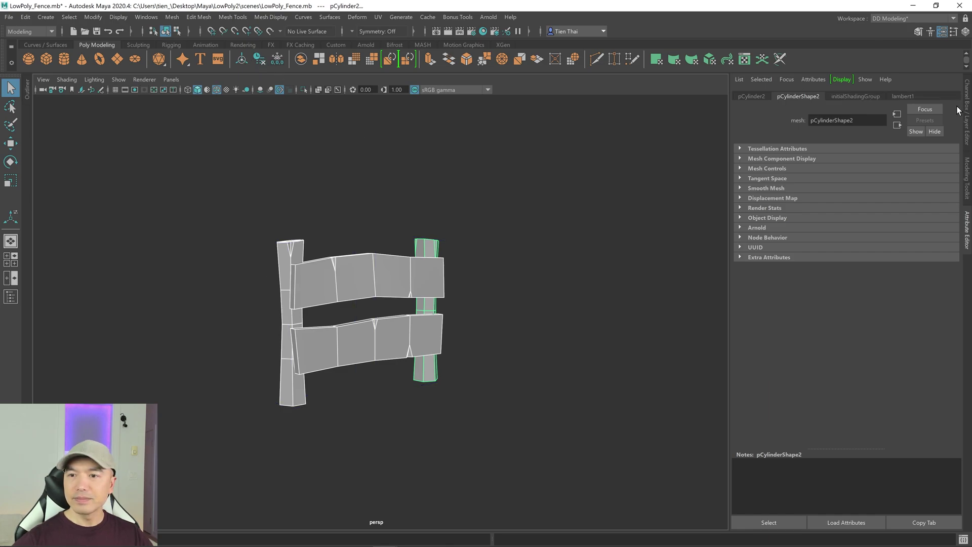
pyautogui.click(969, 230)
# Select the faces on the undersides of both posts in face mode and delete them
pyautogui.keyDown('alt'); pyautogui.moveTo(655, 280); pyautogui.dragTo(371, 266); pyautogui.keyUp('alt')
pyautogui.keyDown('alt'); pyautogui.moveTo(623, 423); pyautogui.dragTo(624, 357, button='middle'); pyautogui.keyUp('alt')
pyautogui.keyDown('alt'); pyautogui.moveTo(499, 354); pyautogui.dragTo(498, 326); pyautogui.keyUp('alt')
pyautogui.keyDown('alt'); pyautogui.moveTo(501, 329); pyautogui.dragTo(557, 322, button='middle'); pyautogui.keyUp('alt')
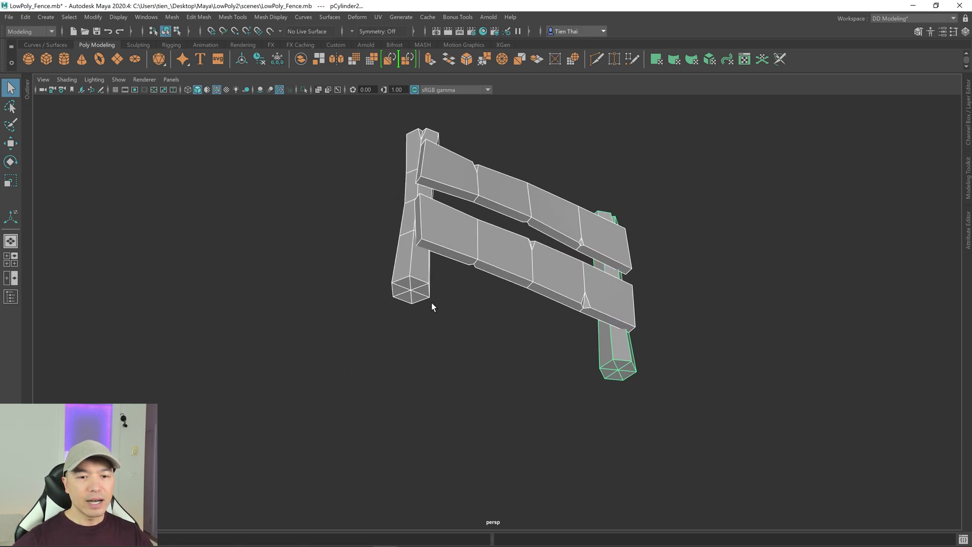
pyautogui.keyDown('alt'); pyautogui.moveTo(432, 302); pyautogui.dragTo(494, 307); pyautogui.keyUp('alt')
pyautogui.keyDown('alt'); pyautogui.moveTo(617, 287); pyautogui.dragTo(723, 223); pyautogui.keyUp('alt')
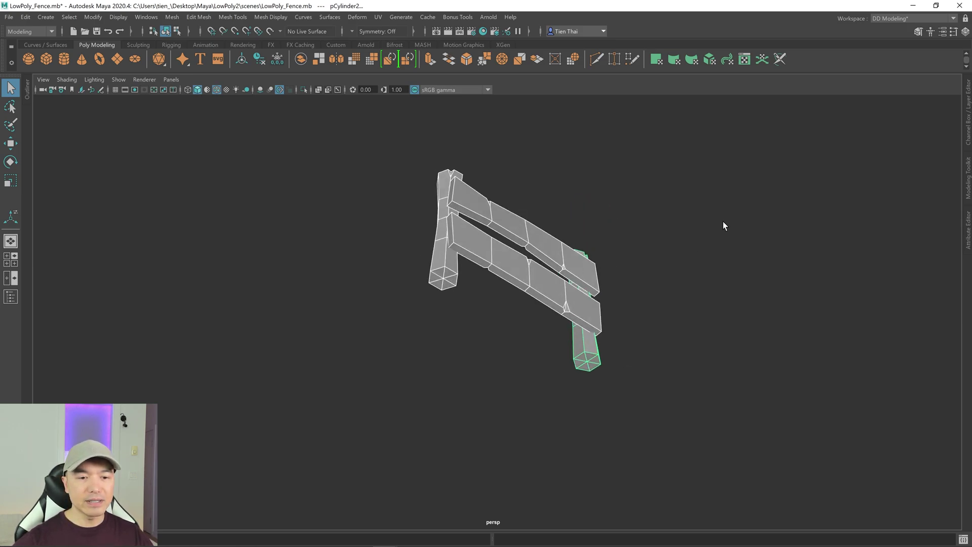
pyautogui.rightClick(684, 225)
pyautogui.click(682, 251)
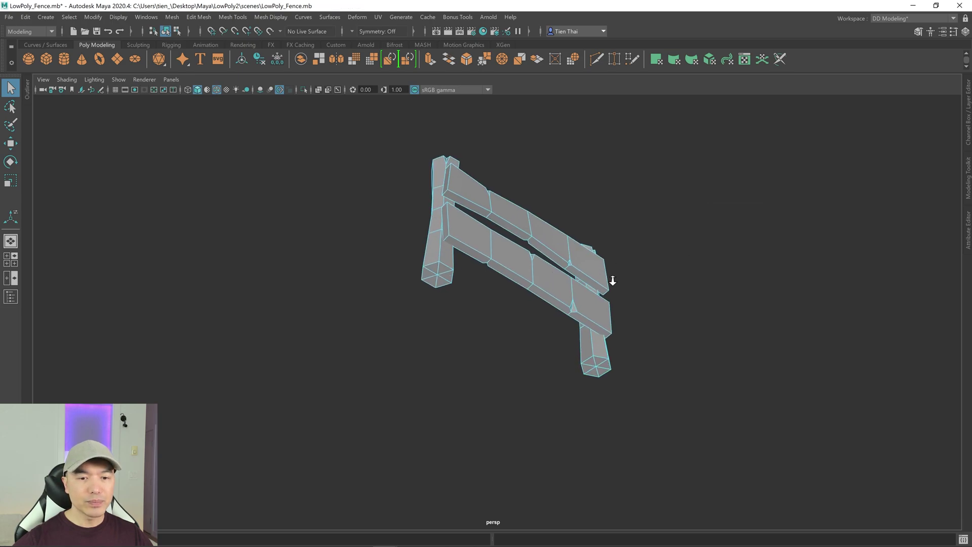
pyautogui.keyDown('alt'); pyautogui.moveTo(610, 278); pyautogui.dragTo(950, 284, button='right'); pyautogui.keyUp('alt')
pyautogui.moveTo(369, 223)
pyautogui.mouseDown()
pyautogui.moveTo(361, 202)
pyautogui.moveTo(345, 231)
pyautogui.moveTo(355, 235)
pyautogui.mouseUp()
pyautogui.keyDown('alt'); pyautogui.moveTo(695, 350); pyautogui.dragTo(619, 309, button='middle'); pyautogui.keyUp('alt')
pyautogui.moveTo(642, 383)
pyautogui.keyDown('shift'); pyautogui.mouseDown()
pyautogui.moveTo(629, 394)
pyautogui.moveTo(628, 375)
pyautogui.mouseUp(); pyautogui.keyUp('shift')
pyautogui.press('Delete')
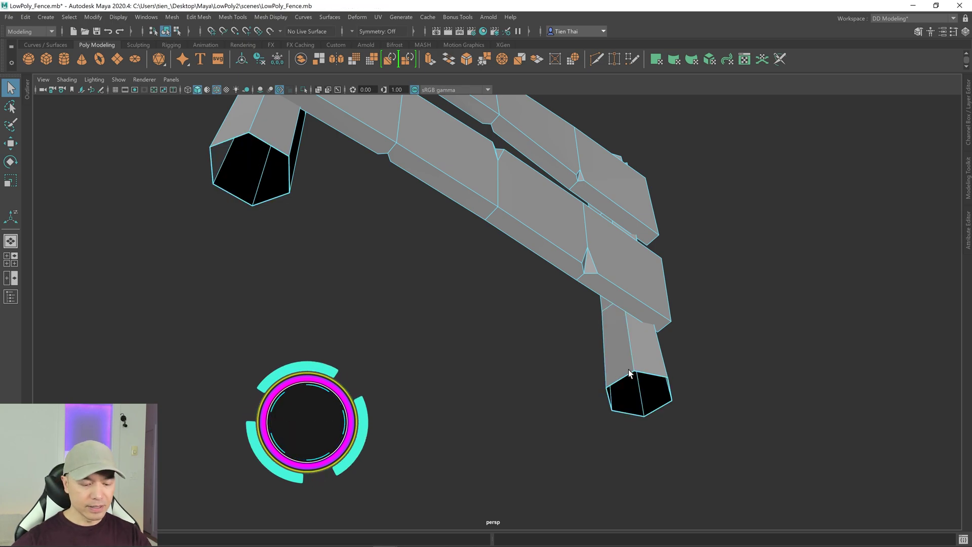
# Select both posts and both boards in object mode and combine them into a single mesh
pyautogui.keyDown('alt'); pyautogui.moveTo(629, 371); pyautogui.dragTo(636, 284, button='right'); pyautogui.keyUp('alt')
pyautogui.keyDown('alt'); pyautogui.moveTo(636, 284); pyautogui.dragTo(532, 238); pyautogui.keyUp('alt')
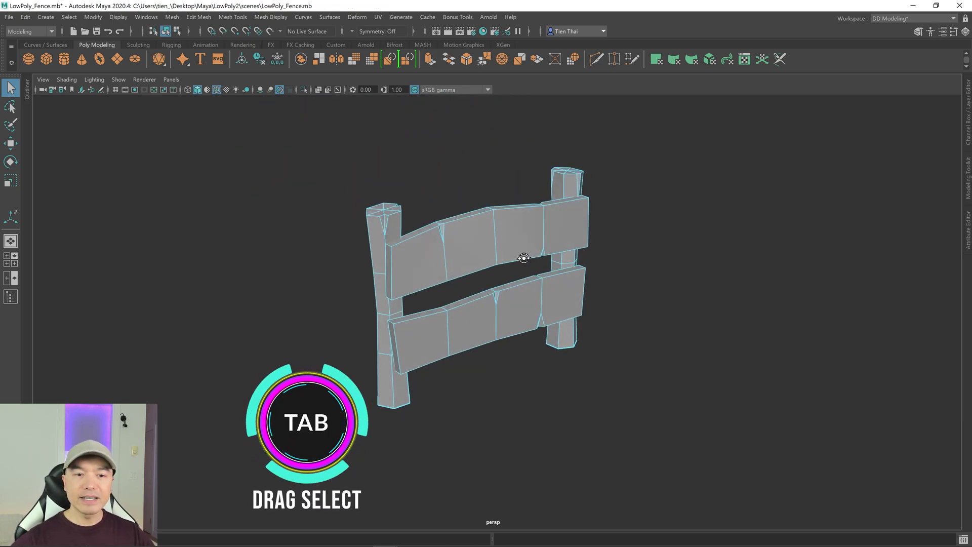
pyautogui.moveTo(517, 227); pyautogui.dragTo(594, 183, button='right')
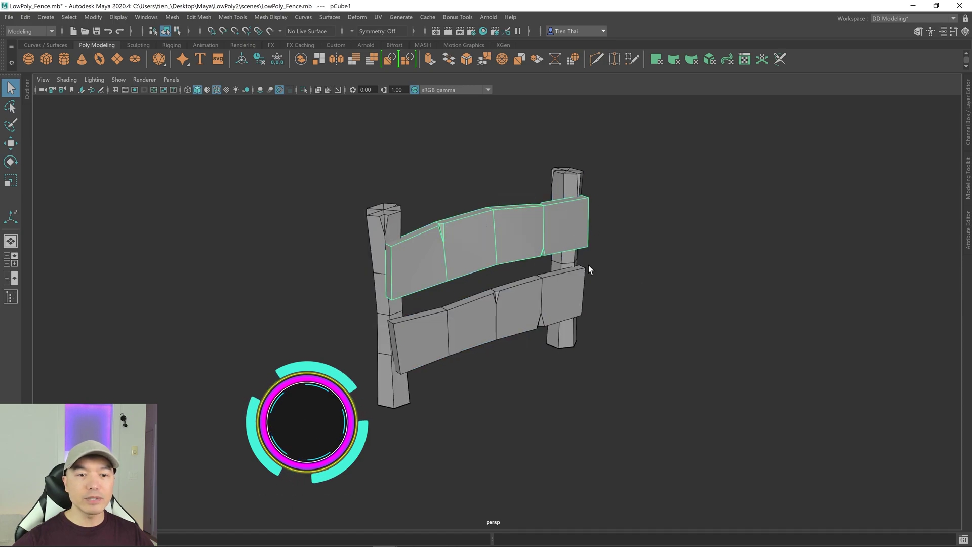
pyautogui.moveTo(338, 178); pyautogui.dragTo(407, 223)
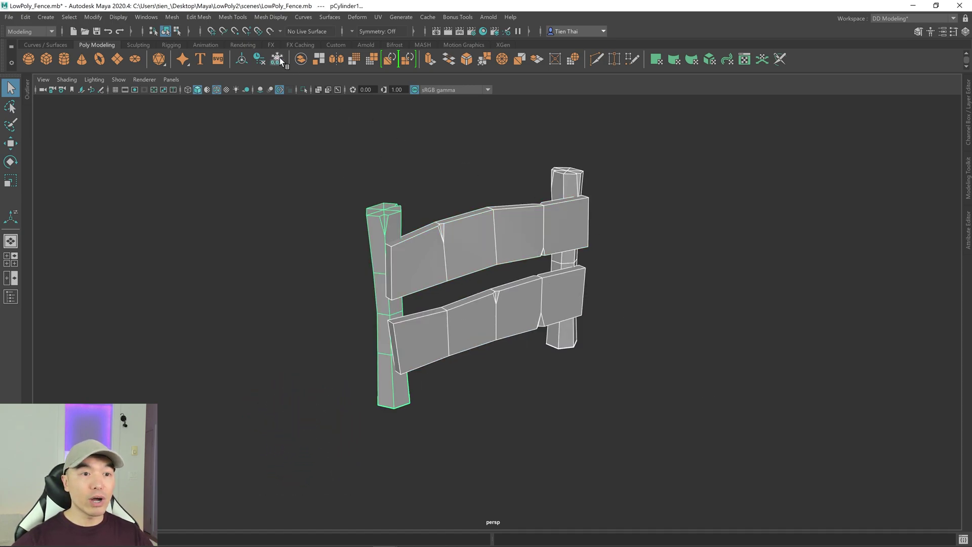
pyautogui.click(302, 58)
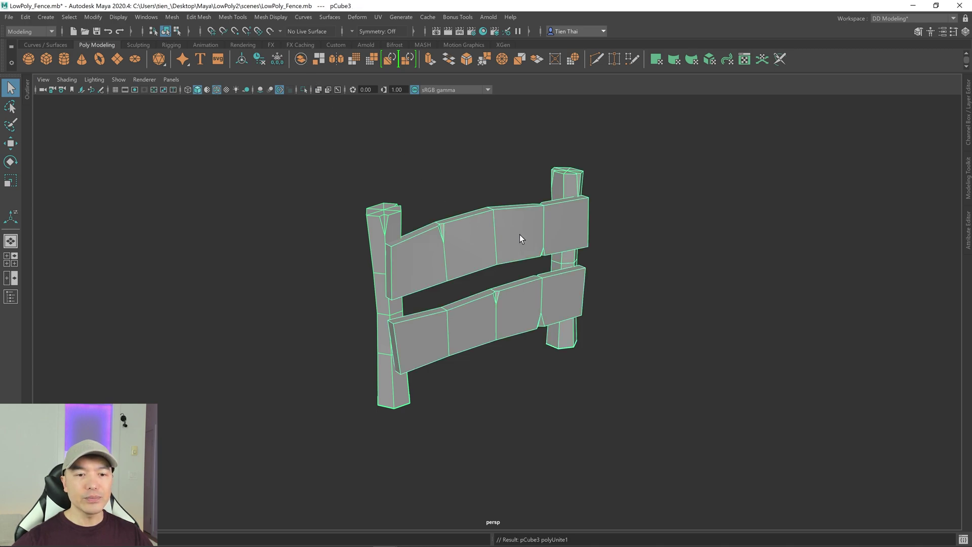
# Assign a new Lambert material to the combined fence mesh
pyautogui.keyDown('alt'); pyautogui.moveTo(520, 235); pyautogui.dragTo(499, 230, button='middle'); pyautogui.keyUp('alt')
pyautogui.moveTo(634, 206); pyautogui.dragTo(648, 459, button='right')
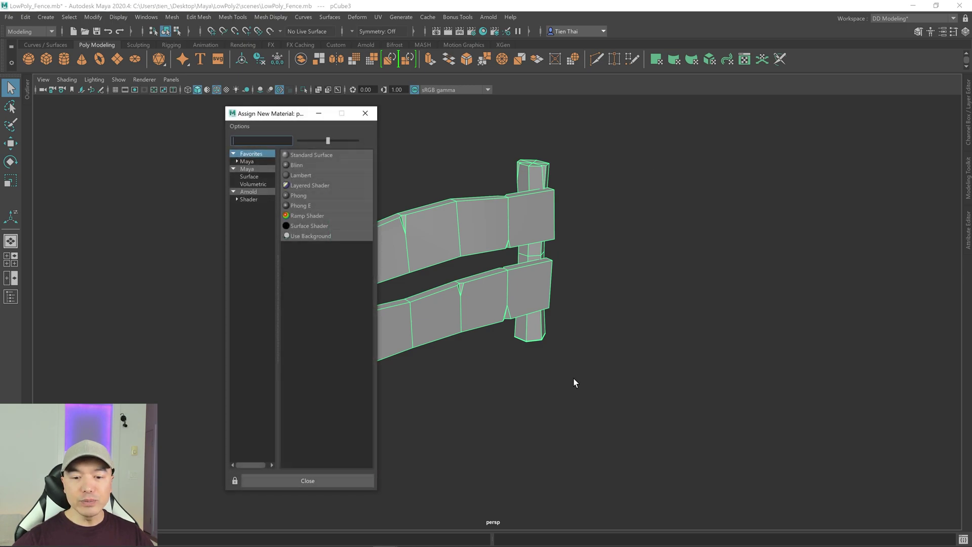
pyautogui.click(307, 177)
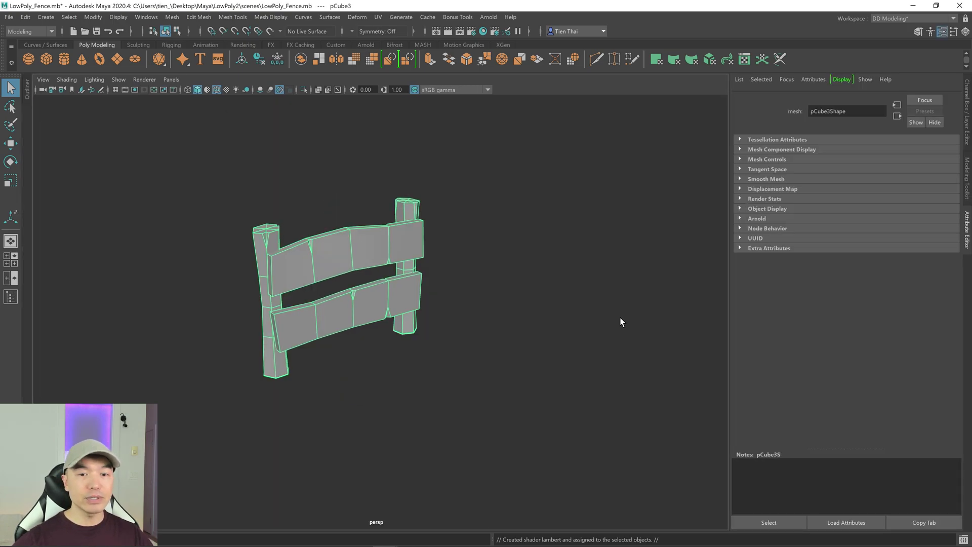
# Set the Lambert material's color to an orange-brown with hue 16.947, saturation 0.785 and value 0.676, and close its attributes
pyautogui.click(864, 97)
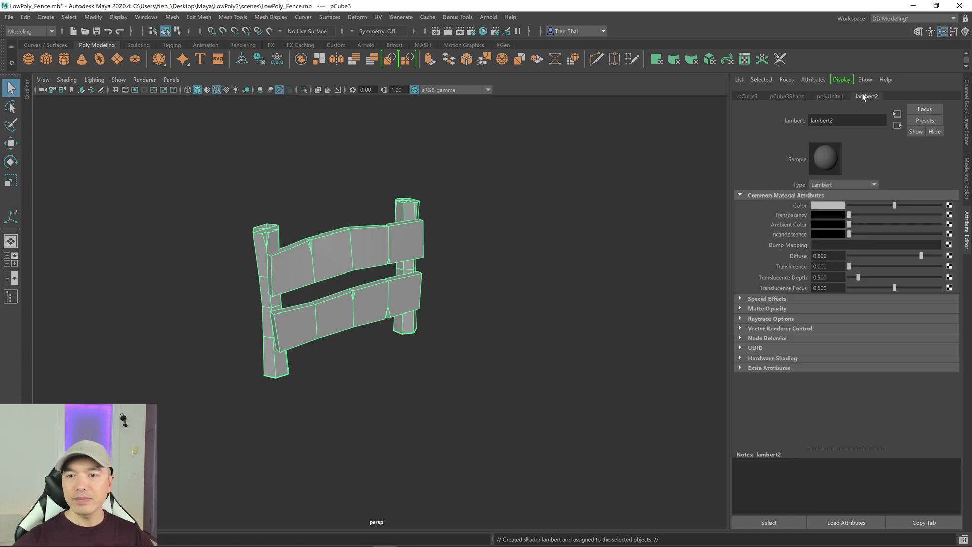
pyautogui.click(830, 206)
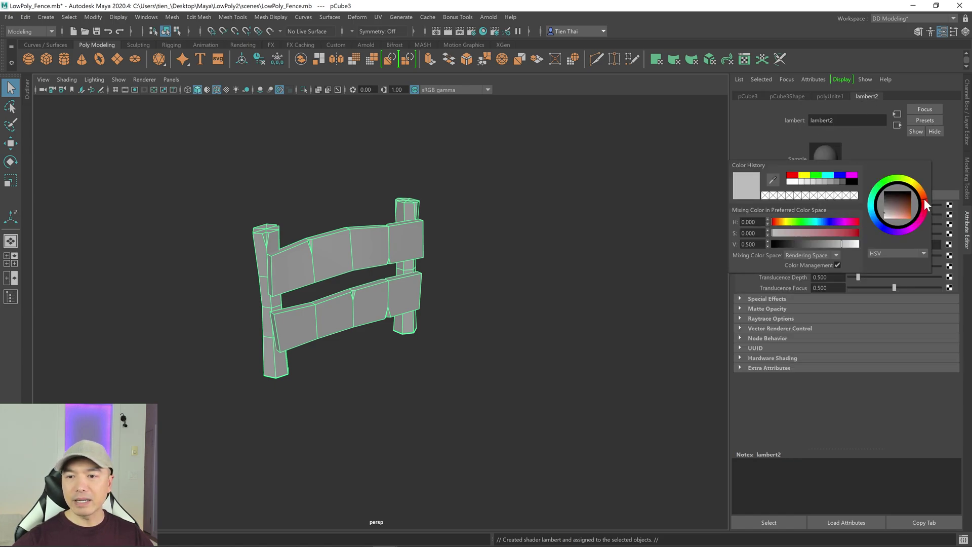
pyautogui.moveTo(906, 216); pyautogui.dragTo(904, 215)
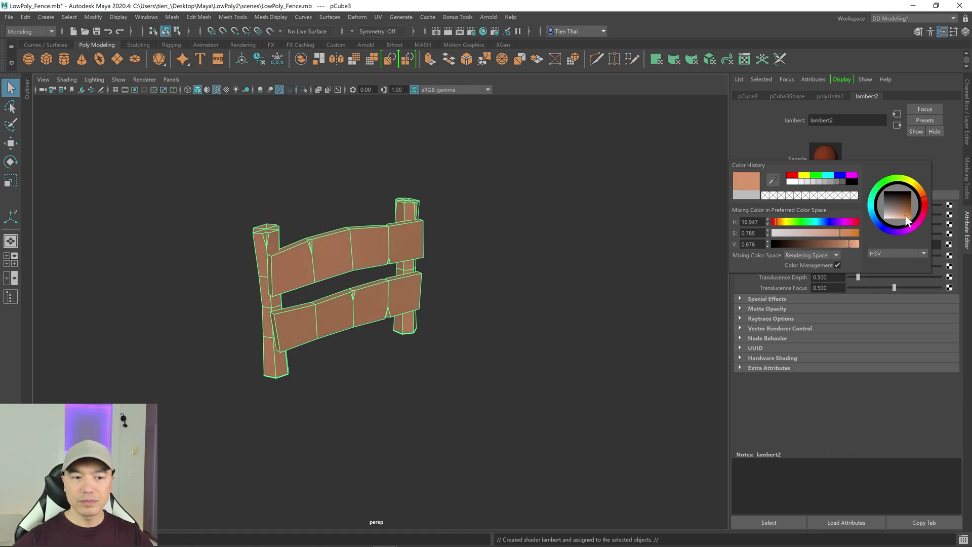
pyautogui.click(606, 258)
pyautogui.keyDown('alt'); pyautogui.moveTo(561, 253); pyautogui.dragTo(486, 282); pyautogui.keyUp('alt')
pyautogui.keyDown('alt'); pyautogui.moveTo(486, 282); pyautogui.dragTo(517, 295, button='right'); pyautogui.keyUp('alt')
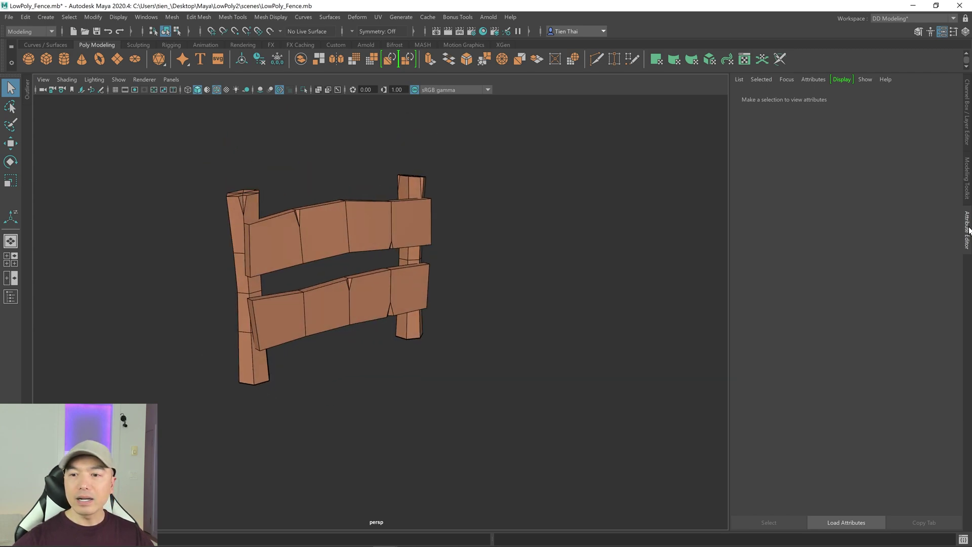
pyautogui.click(969, 230)
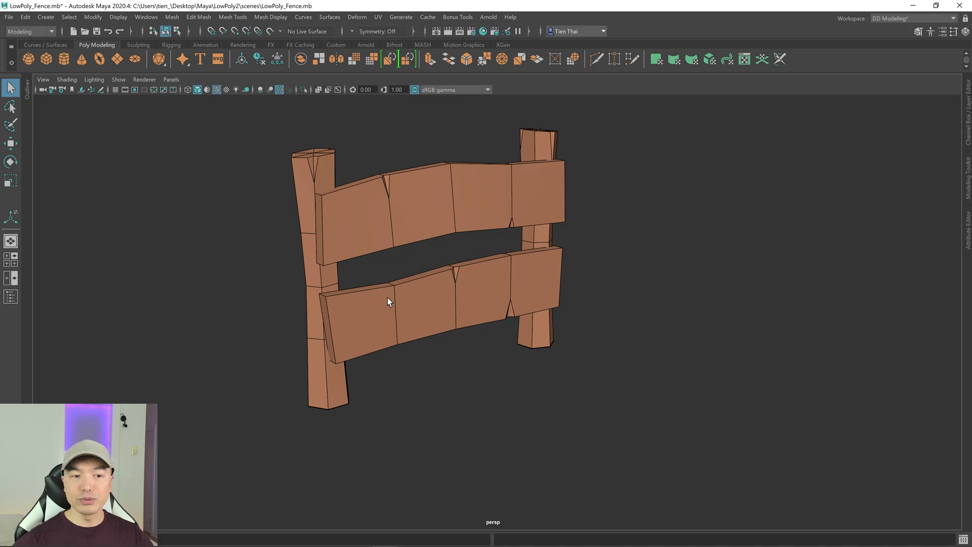
pyautogui.keyDown('alt'); pyautogui.moveTo(522, 272); pyautogui.dragTo(516, 296); pyautogui.keyUp('alt')
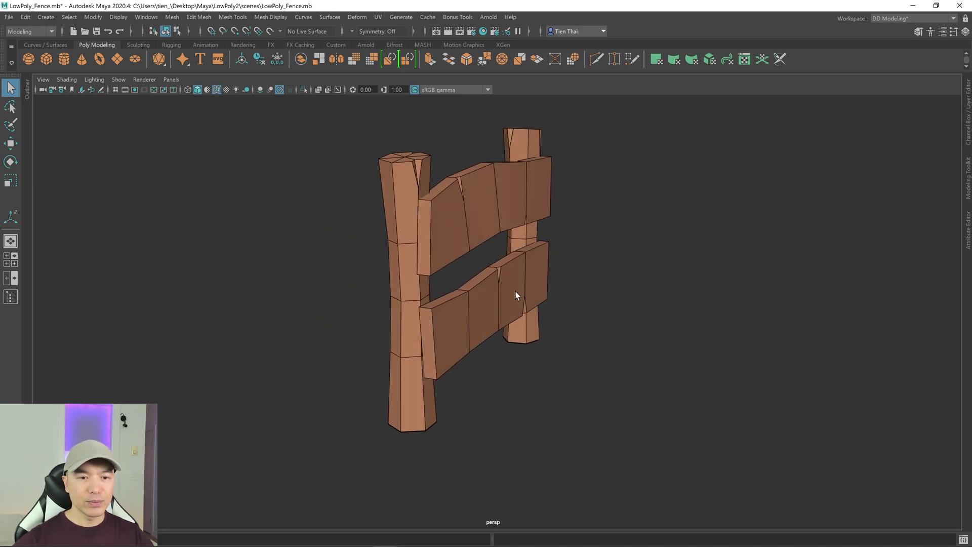
# Create a polygon cylinder, move it out in front of the fence, and rotate it onto its side
pyautogui.click(66, 62)
pyautogui.scroll(-2, 624, 324)
pyautogui.keyDown('alt'); pyautogui.moveTo(624, 323); pyautogui.dragTo(595, 286, button='middle'); pyautogui.keyUp('alt')
pyautogui.press('w')
pyautogui.moveTo(450, 359); pyautogui.dragTo(554, 376)
pyautogui.press('e')
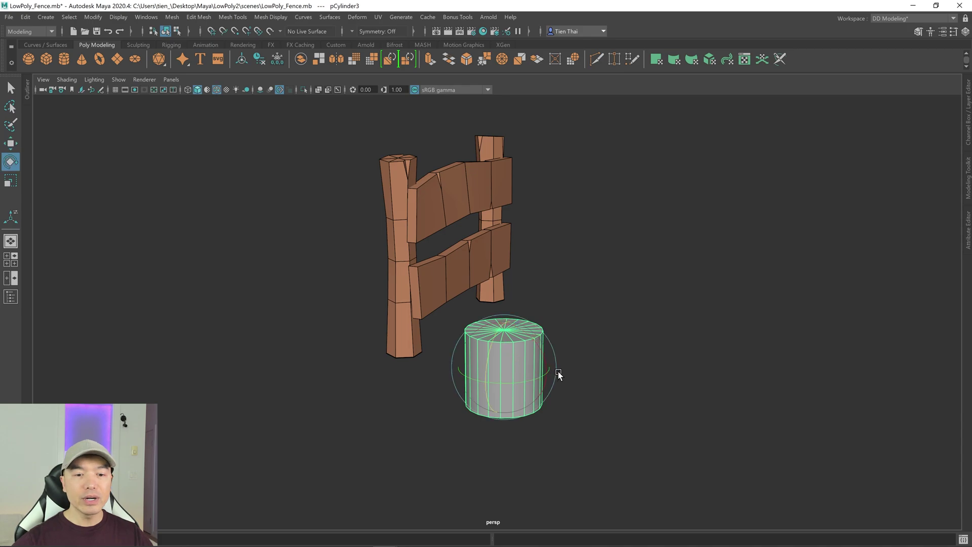
pyautogui.moveTo(544, 358); pyautogui.dragTo(536, 346)
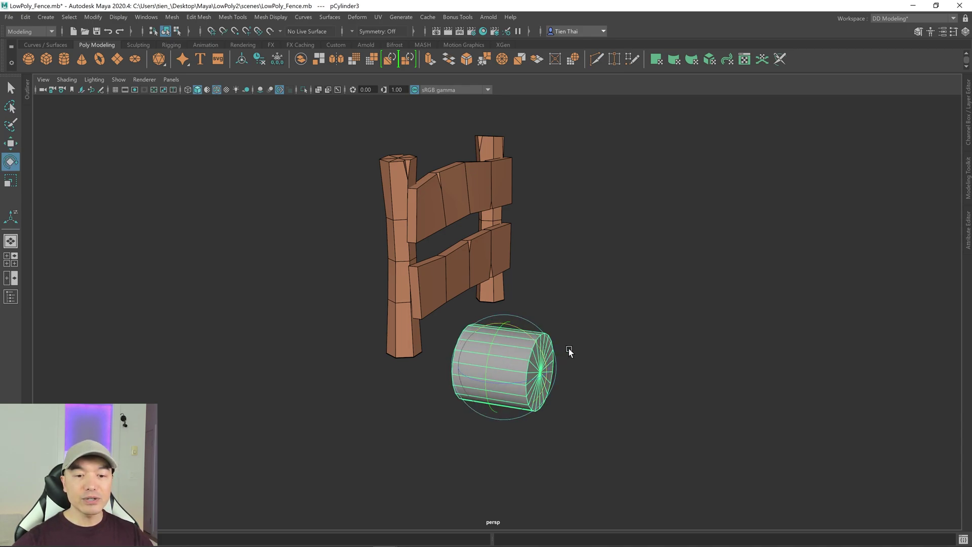
# Set the cylinder's axis subdivisions to 6 and scale it down to a small bolt
pyautogui.press('t')
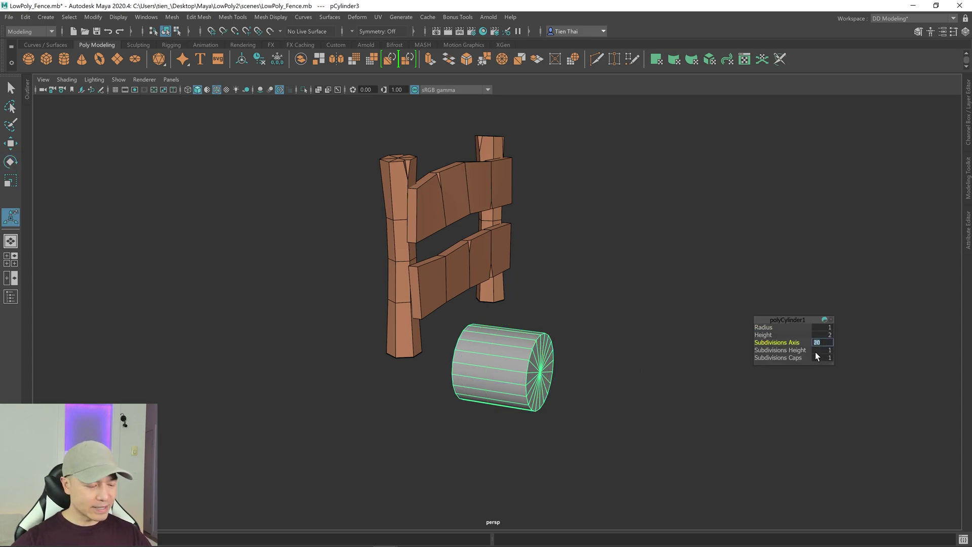
pyautogui.write('6')
pyautogui.press('Return')
pyautogui.keyDown('alt'); pyautogui.moveTo(733, 371); pyautogui.dragTo(504, 373); pyautogui.keyUp('alt')
pyautogui.press('r')
pyautogui.moveTo(419, 348); pyautogui.dragTo(396, 170)
# Move the six-sided bolt in front of the upper part of the left post, checking its alignment in the orthographic views
pyautogui.press('w')
pyautogui.click(399, 236)
pyautogui.keyDown('alt'); pyautogui.moveTo(402, 251); pyautogui.dragTo(387, 297); pyautogui.keyUp('alt')
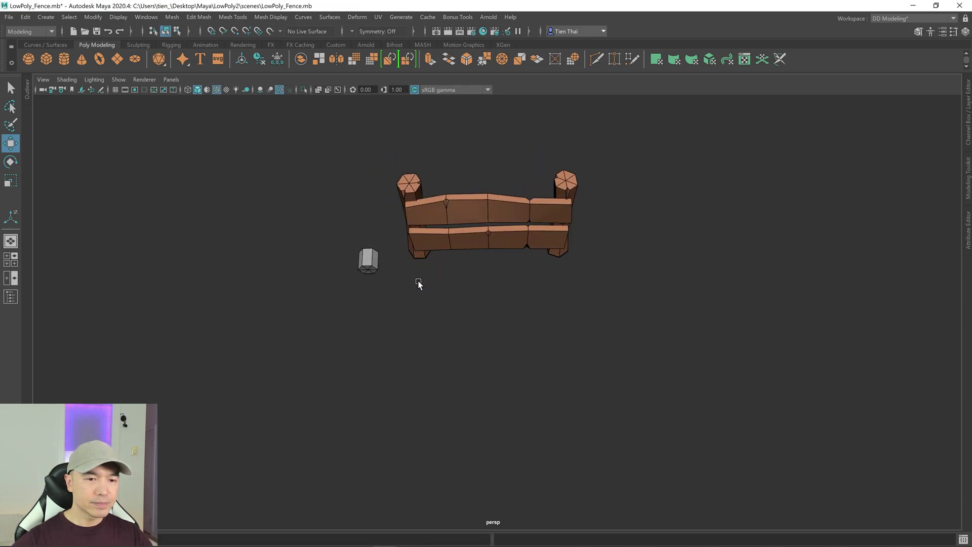
pyautogui.press('space')
pyautogui.click(245, 245)
pyautogui.moveTo(274, 275); pyautogui.dragTo(298, 244)
pyautogui.moveTo(300, 246); pyautogui.dragTo(299, 243, button='middle')
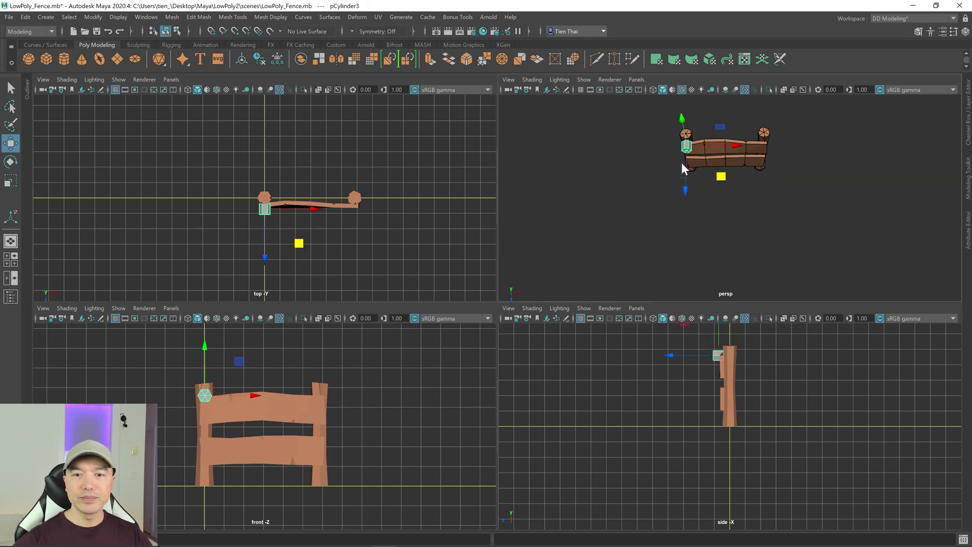
pyautogui.press('space')
# Scale the bolt down further and move it forward, clear of the upper board
pyautogui.keyDown('alt'); pyautogui.moveTo(568, 309); pyautogui.dragTo(636, 232); pyautogui.keyUp('alt')
pyautogui.keyDown('alt'); pyautogui.moveTo(471, 253); pyautogui.dragTo(527, 256); pyautogui.keyUp('alt')
pyautogui.keyDown('alt'); pyautogui.moveTo(423, 244); pyautogui.dragTo(521, 307, button='middle'); pyautogui.keyUp('alt')
pyautogui.keyDown('alt'); pyautogui.moveTo(521, 307); pyautogui.dragTo(626, 292, button='right'); pyautogui.keyUp('alt')
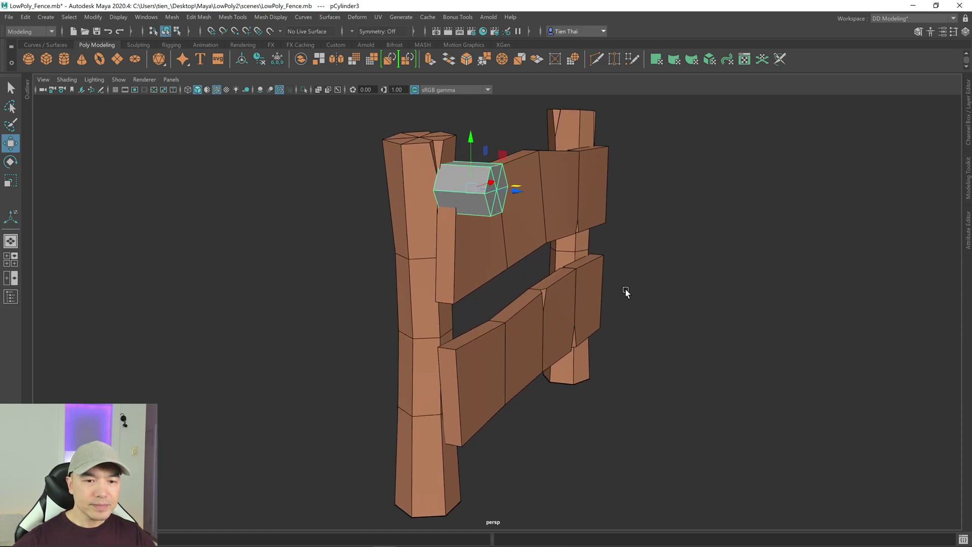
pyautogui.press('r')
pyautogui.moveTo(472, 187); pyautogui.dragTo(654, 203)
pyautogui.press('w')
pyautogui.keyDown('alt'); pyautogui.moveTo(653, 203); pyautogui.dragTo(829, 211); pyautogui.keyUp('alt')
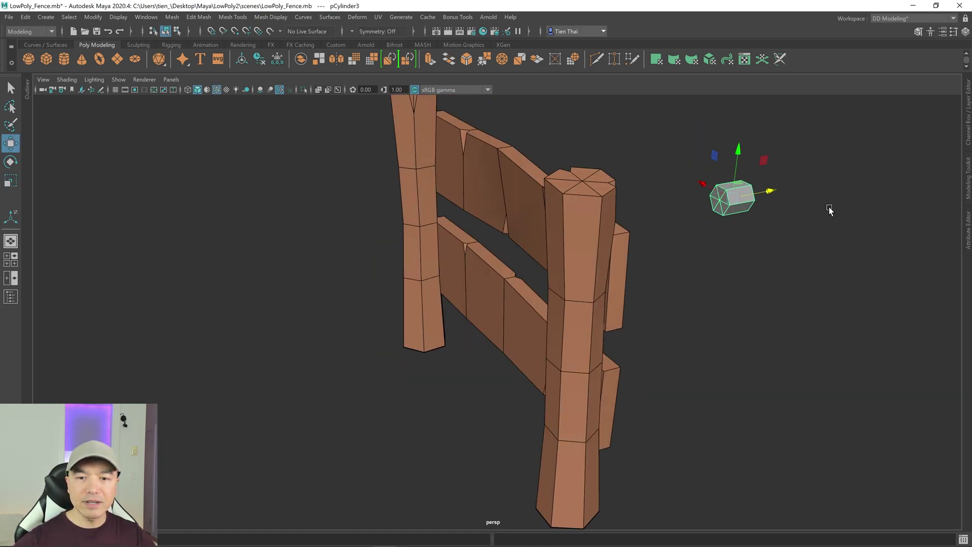
# Select the end-cap faces on the bolt's fence-facing side in face mode and delete them
pyautogui.keyDown('alt'); pyautogui.moveTo(830, 211); pyautogui.dragTo(676, 232, button='middle'); pyautogui.keyUp('alt')
pyautogui.keyDown('alt'); pyautogui.moveTo(676, 233); pyautogui.dragTo(812, 232, button='right'); pyautogui.keyUp('alt')
pyautogui.moveTo(716, 135); pyautogui.dragTo(719, 162, button='right')
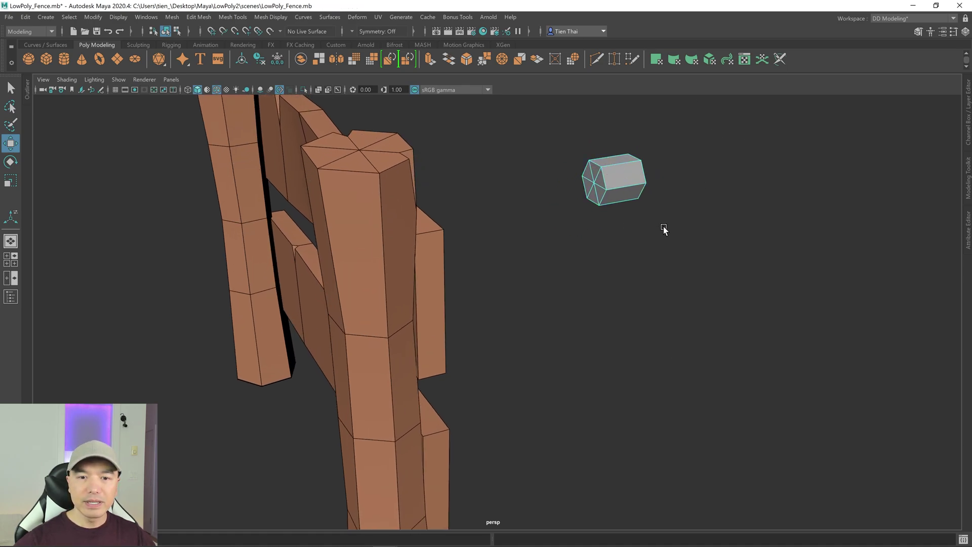
pyautogui.click(599, 189)
pyautogui.press('Delete')
# Return to object mode and bring the small bolt back to the upper board near the left post
pyautogui.keyDown('alt'); pyautogui.moveTo(654, 222); pyautogui.dragTo(612, 225); pyautogui.keyUp('alt')
pyautogui.press('q')
pyautogui.moveTo(555, 201); pyautogui.dragTo(618, 156, button='right')
pyautogui.keyDown('alt'); pyautogui.moveTo(502, 243); pyautogui.dragTo(539, 244); pyautogui.keyUp('alt')
pyautogui.moveTo(475, 213); pyautogui.dragTo(417, 206)
pyautogui.press('w')
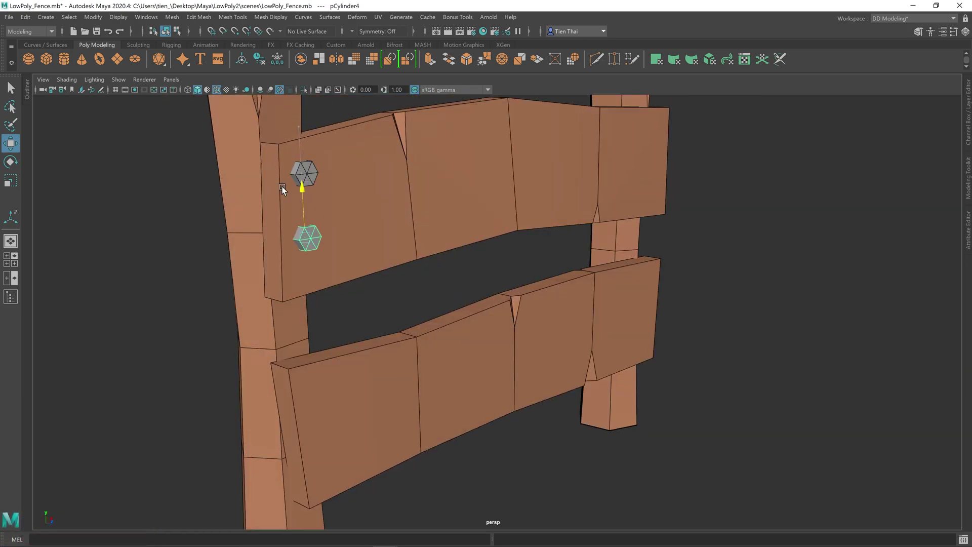
# Seat the bolt against the upper board and duplicate it so both boards have two bolts at each end
pyautogui.moveTo(281, 186); pyautogui.dragTo(282, 194)
pyautogui.keyDown('alt'); pyautogui.moveTo(355, 203); pyautogui.dragTo(314, 202); pyautogui.keyUp('alt')
pyautogui.keyDown('shift'); pyautogui.click(311, 165); pyautogui.keyUp('shift')
pyautogui.keyDown('alt'); pyautogui.moveTo(456, 299); pyautogui.dragTo(412, 299, button='right'); pyautogui.keyUp('alt')
pyautogui.hotkey('ctrl', 'd')
pyautogui.moveTo(353, 106); pyautogui.dragTo(354, 279)
pyautogui.click(343, 327)
pyautogui.scroll(-3, 497, 275)
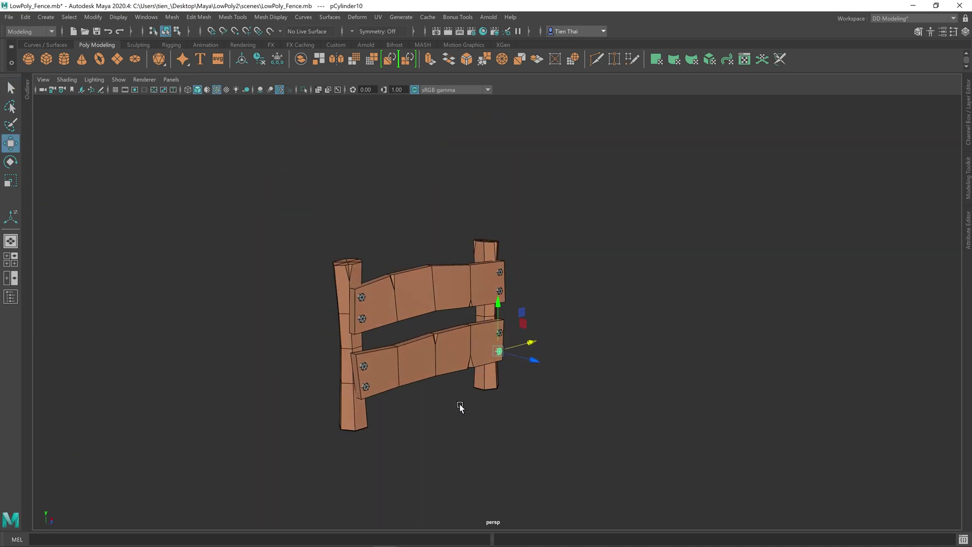
pyautogui.keyDown('alt'); pyautogui.moveTo(460, 405); pyautogui.dragTo(488, 352); pyautogui.keyUp('alt')
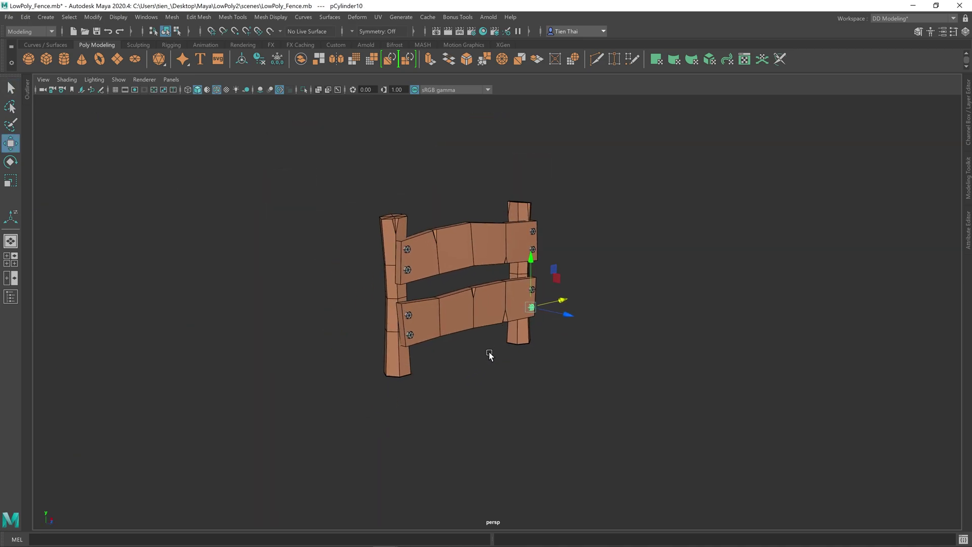